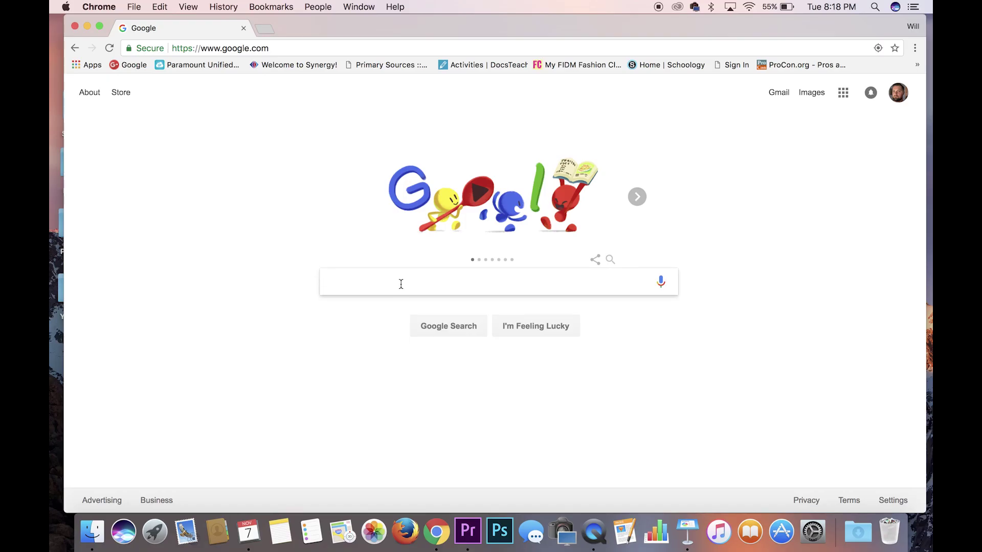
Search Google Images for 'battlefield 1', limited to Large size.
{"action": "type", "text": "battl"}
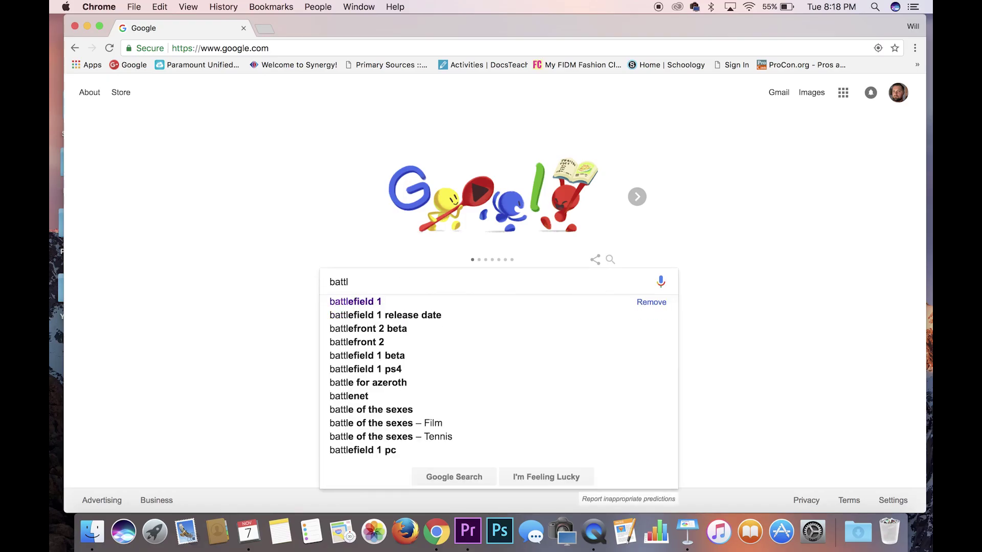
{"action": "type", "text": "efield 1"}
{"action": "key", "text": "Return"}
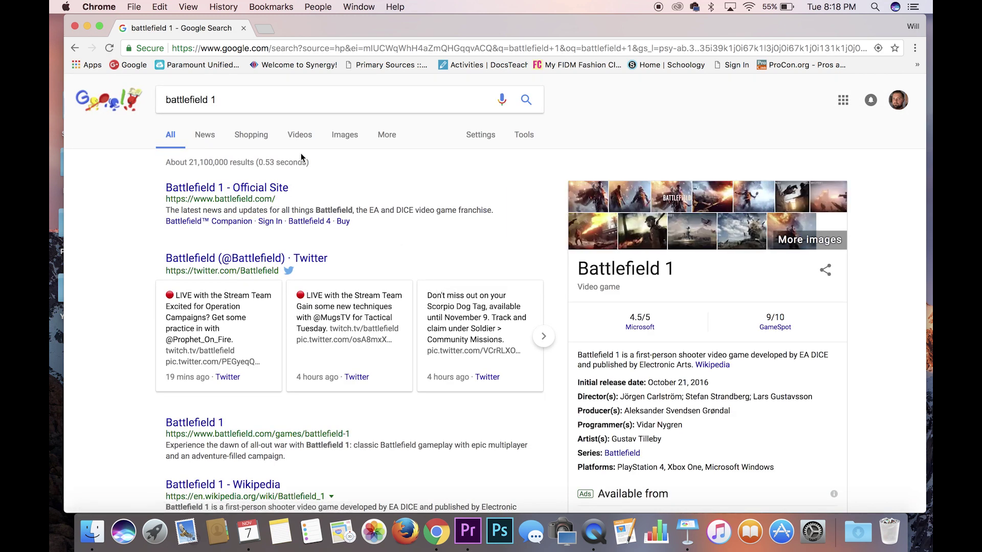
{"action": "left_click", "coordinate": [345, 137]}
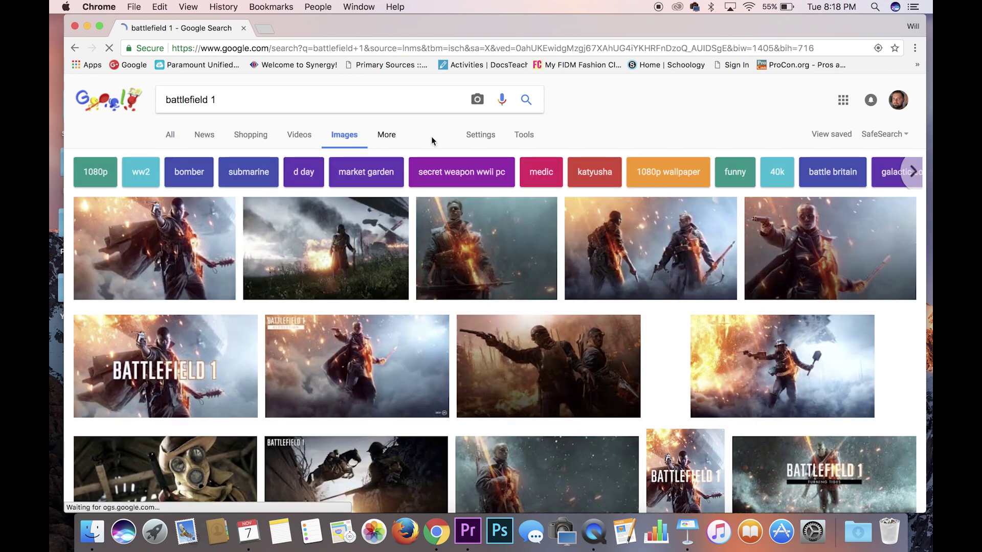
{"action": "left_click", "coordinate": [524, 135]}
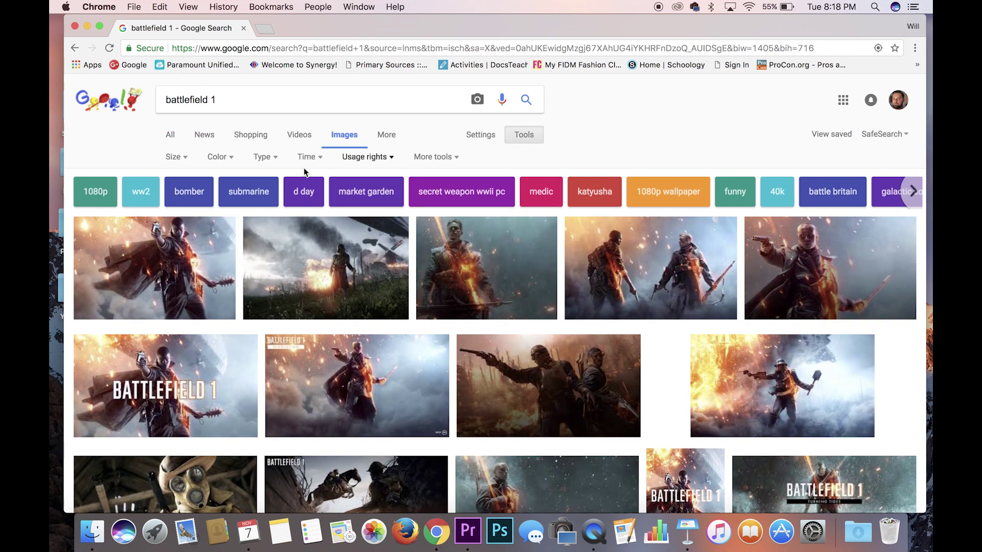
{"action": "left_click", "coordinate": [172, 157]}
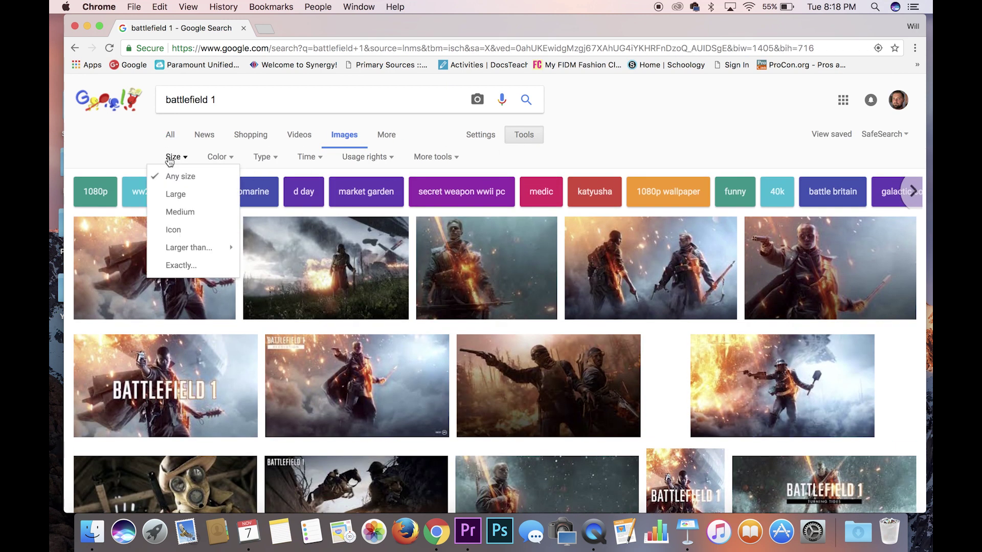
{"action": "left_click", "coordinate": [176, 195]}
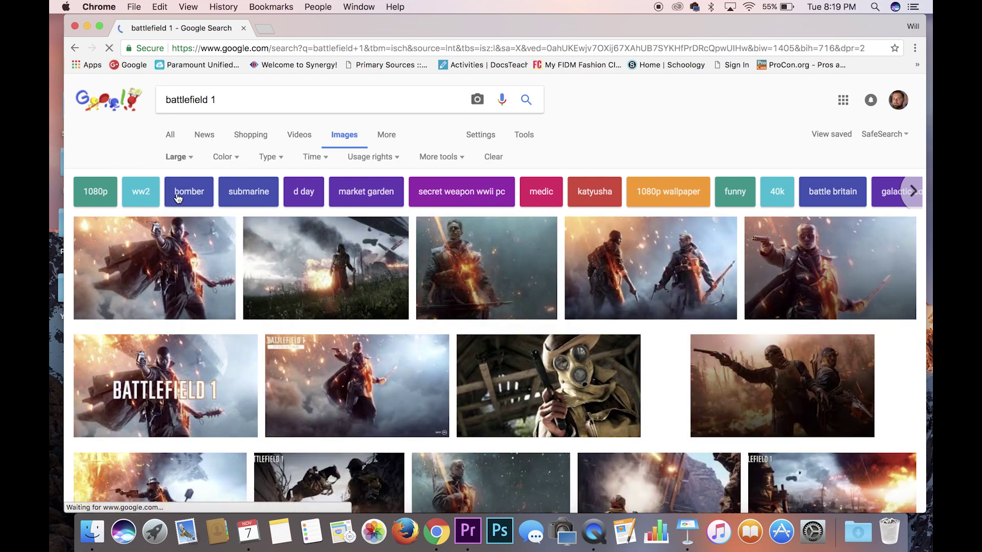
Drag the desert soldier image from the results onto the Keynote slide.
{"action": "scroll", "coordinate": [560, 266], "scroll_direction": "down", "scroll_amount": 5}
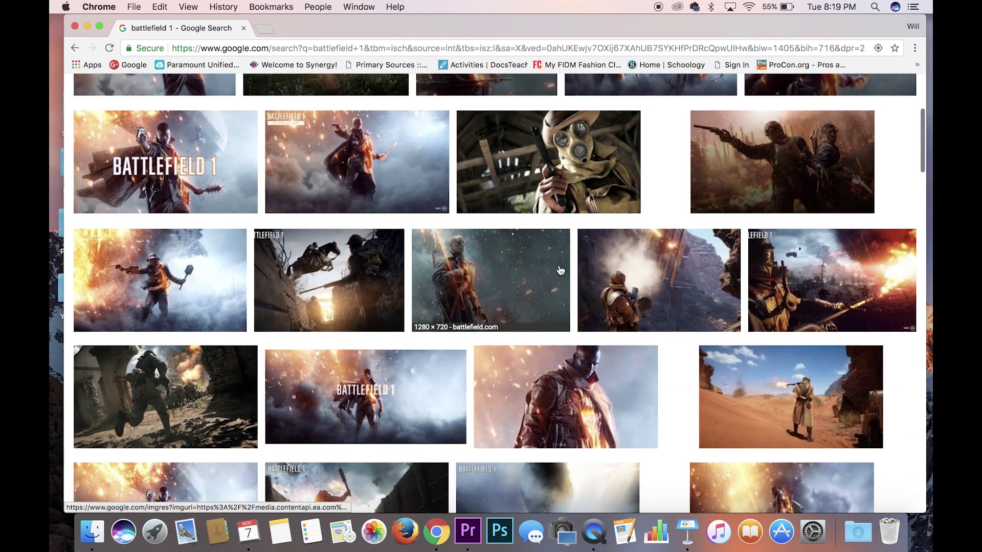
{"action": "scroll", "coordinate": [561, 269], "scroll_direction": "down", "scroll_amount": 3}
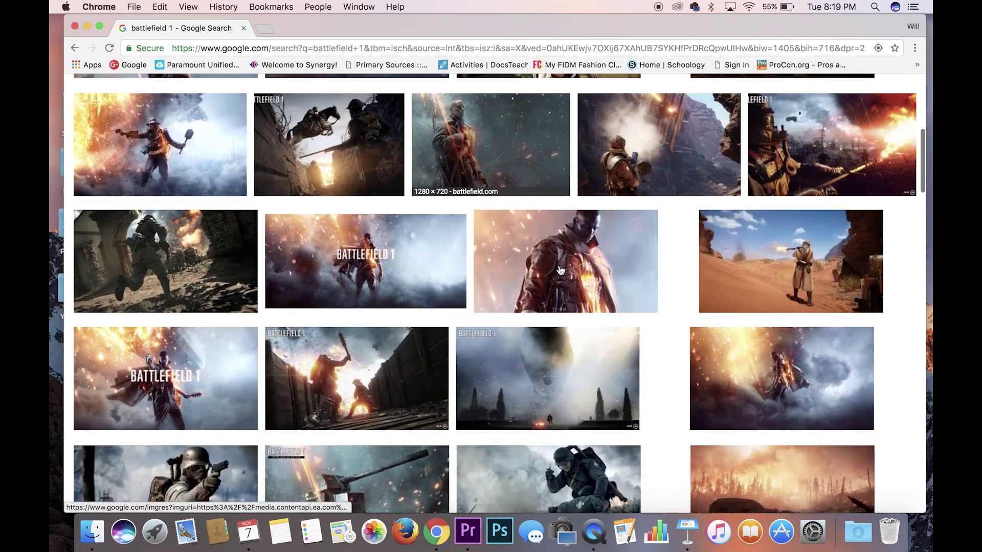
{"action": "left_click", "coordinate": [774, 268]}
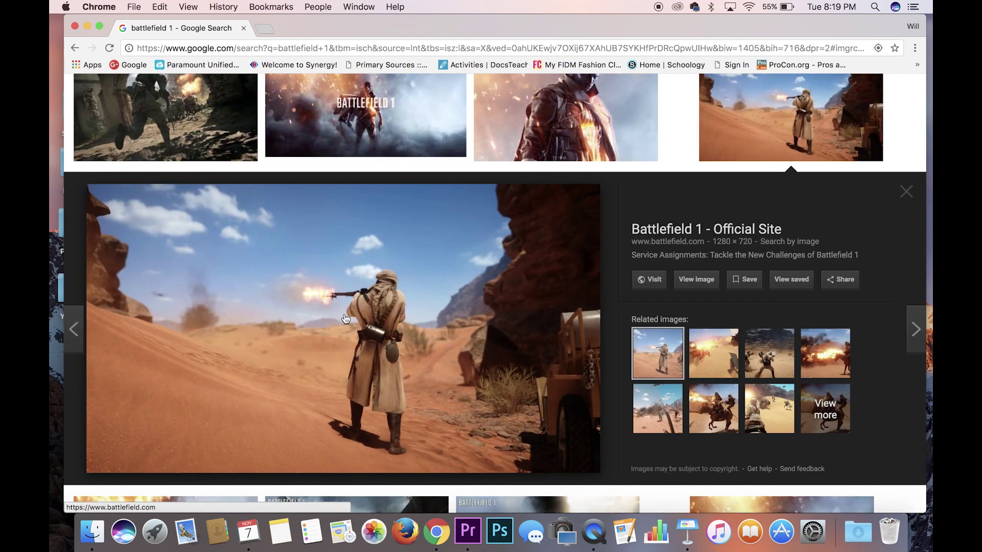
{"action": "left_click_drag", "start_coordinate": [345, 318], "coordinate": [479, 146]}
{"action": "key", "text": "super+Tab"}
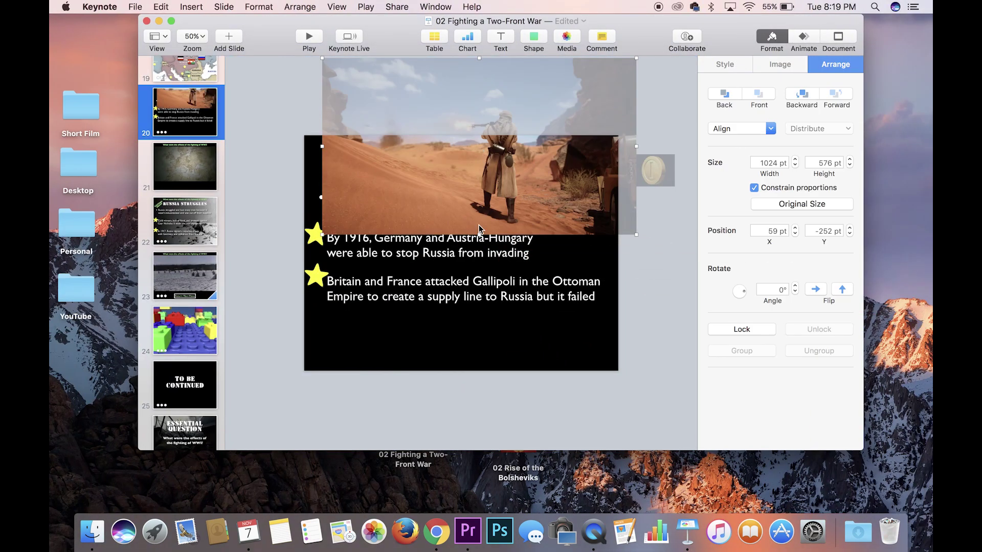
{"action": "key", "text": "super+Tab"}
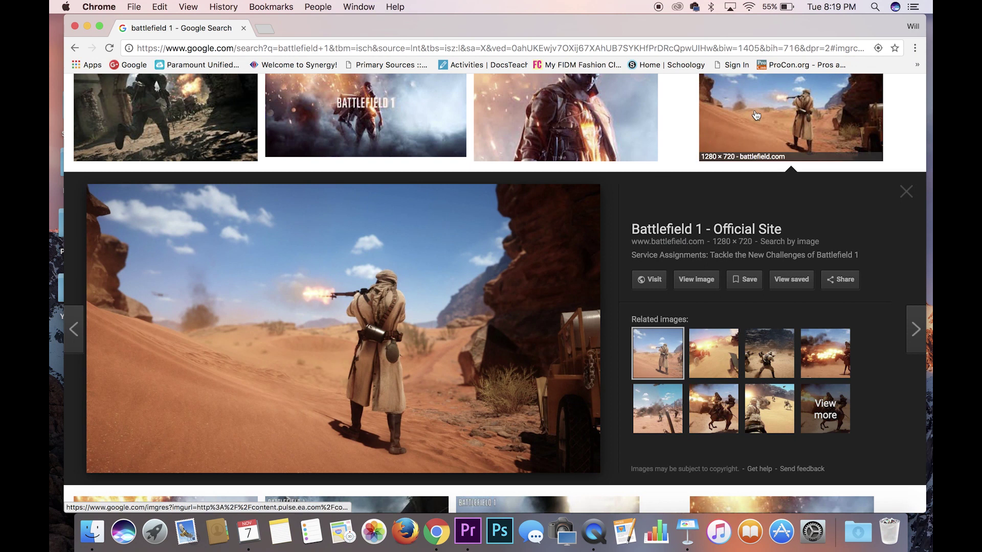
{"action": "key", "text": "Escape"}
Preview the snowy cathedral image and drag it over toward the slide.
{"action": "scroll", "coordinate": [497, 240], "scroll_direction": "down", "scroll_amount": 5}
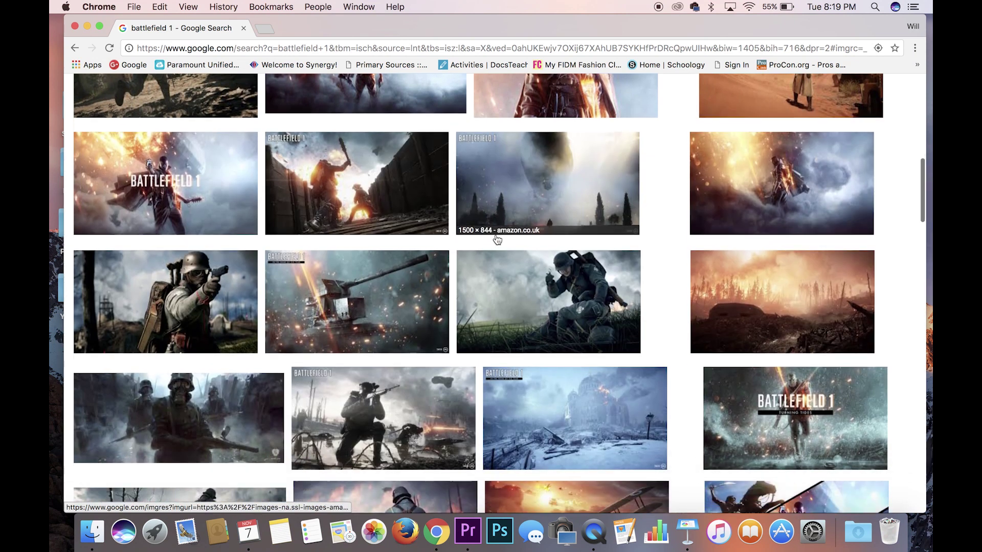
{"action": "scroll", "coordinate": [511, 242], "scroll_direction": "down", "scroll_amount": 2}
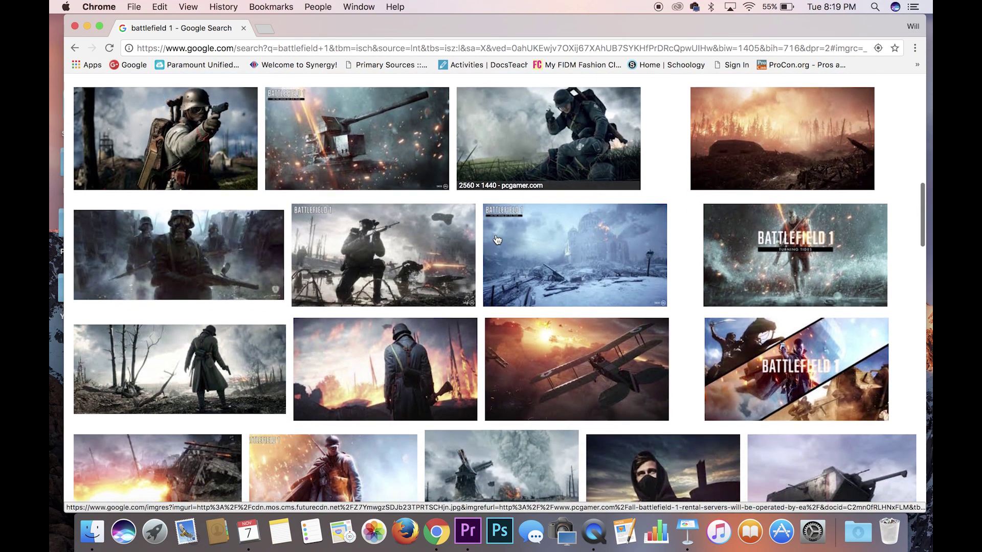
{"action": "left_click", "coordinate": [598, 249]}
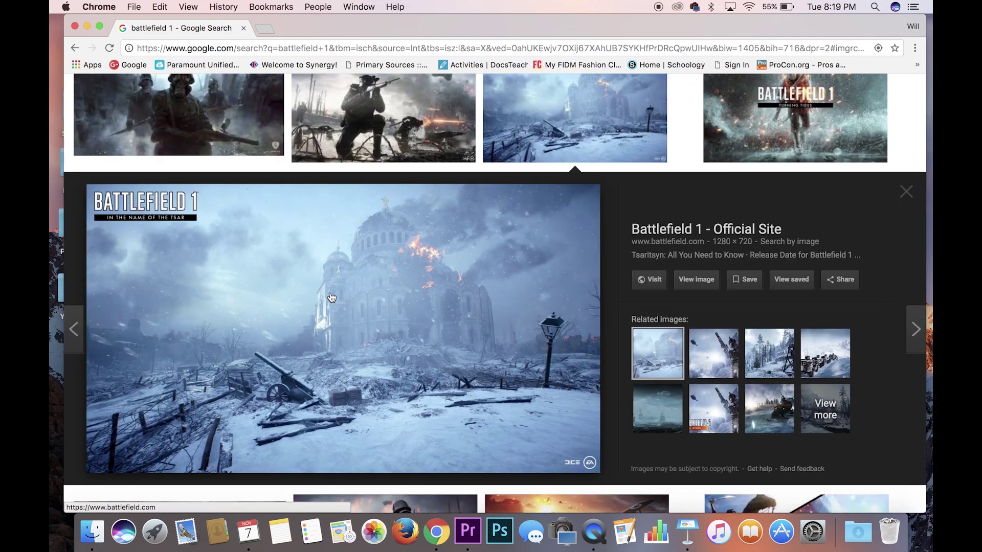
{"action": "left_click_drag", "start_coordinate": [332, 298], "coordinate": [508, 173]}
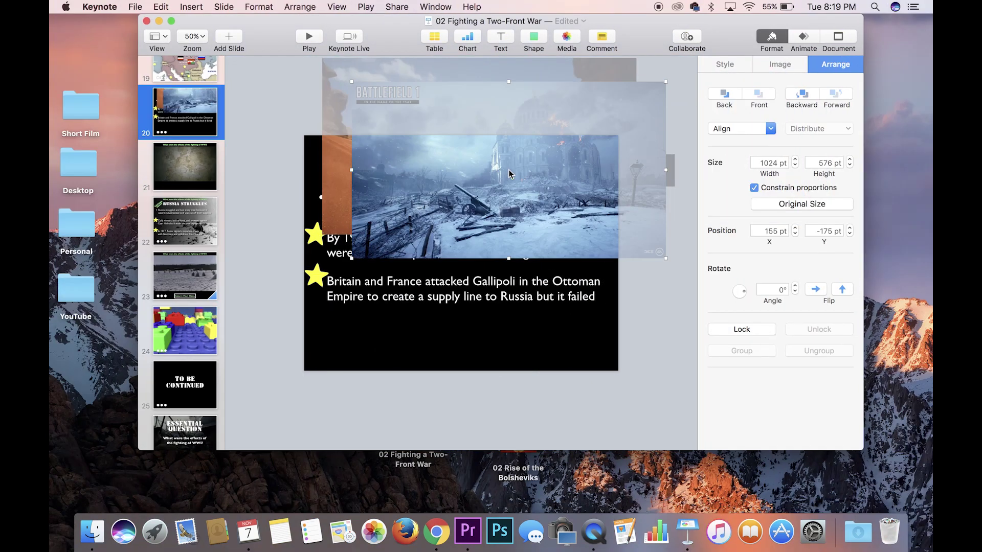
Move the desert image aside, enlarge the cathedral image to 1595×897 pt, and send it back.
{"action": "scroll", "coordinate": [505, 200], "scroll_direction": "down", "scroll_amount": 3}
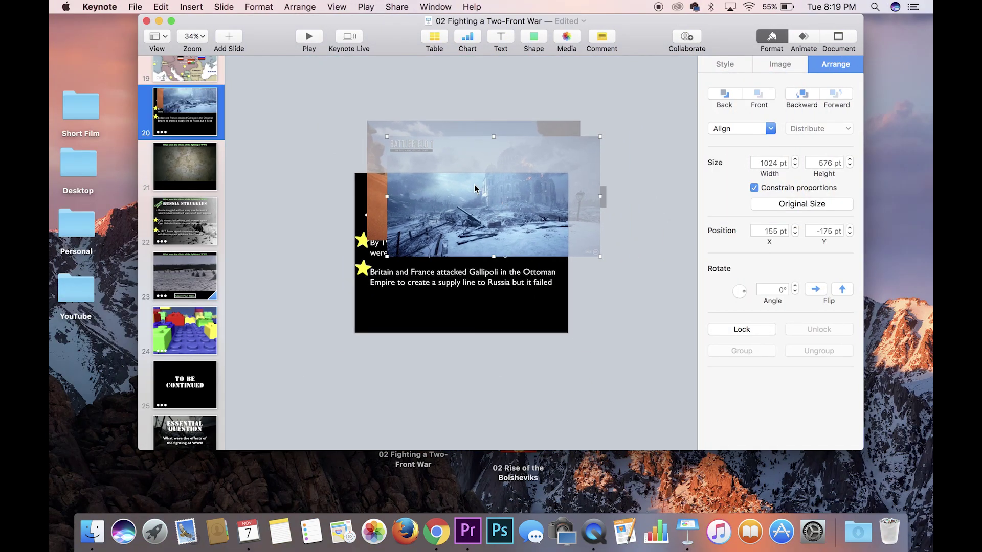
{"action": "left_click_drag", "start_coordinate": [376, 146], "coordinate": [678, 146]}
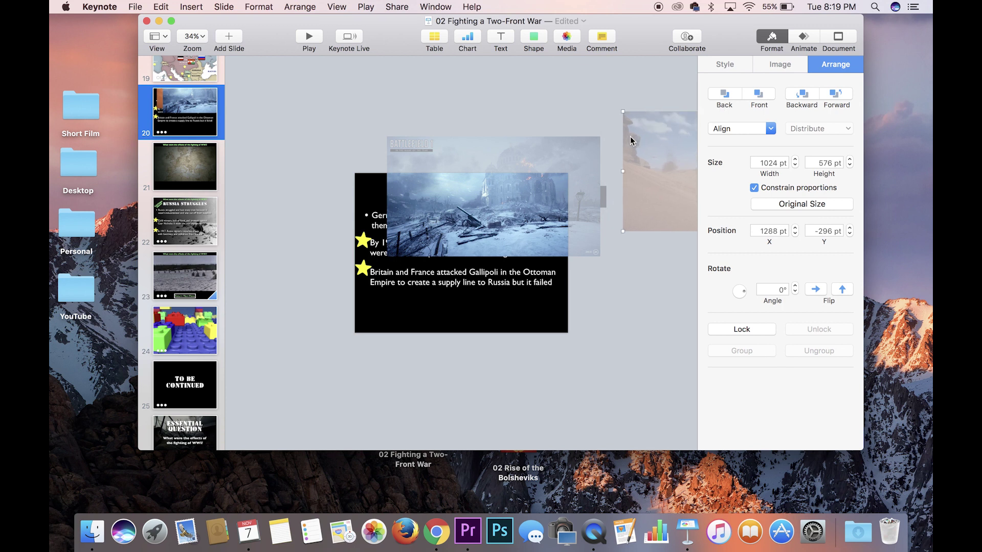
{"action": "left_click_drag", "start_coordinate": [569, 150], "coordinate": [485, 166]}
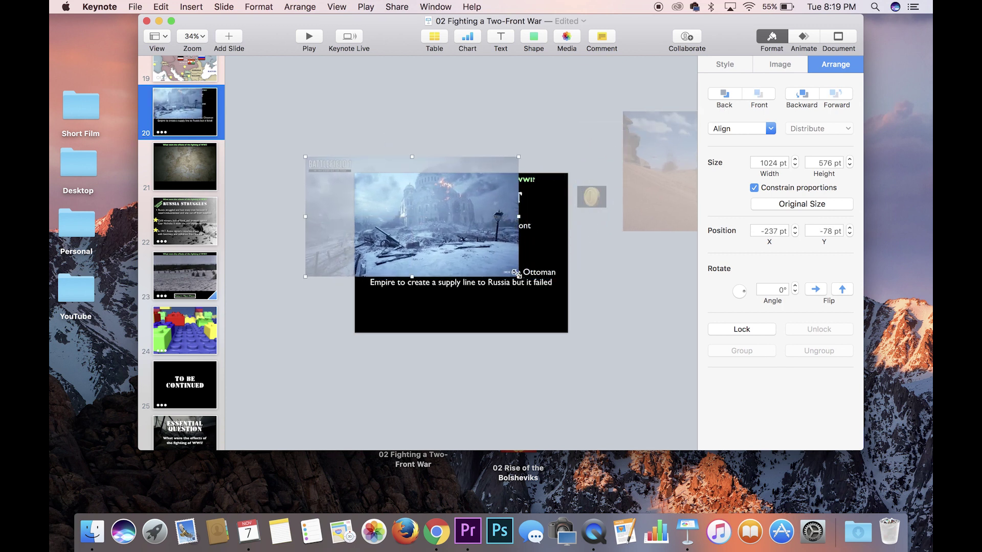
{"action": "left_click_drag", "start_coordinate": [517, 275], "coordinate": [638, 344]}
{"action": "left_click_drag", "start_coordinate": [607, 312], "coordinate": [558, 318]}
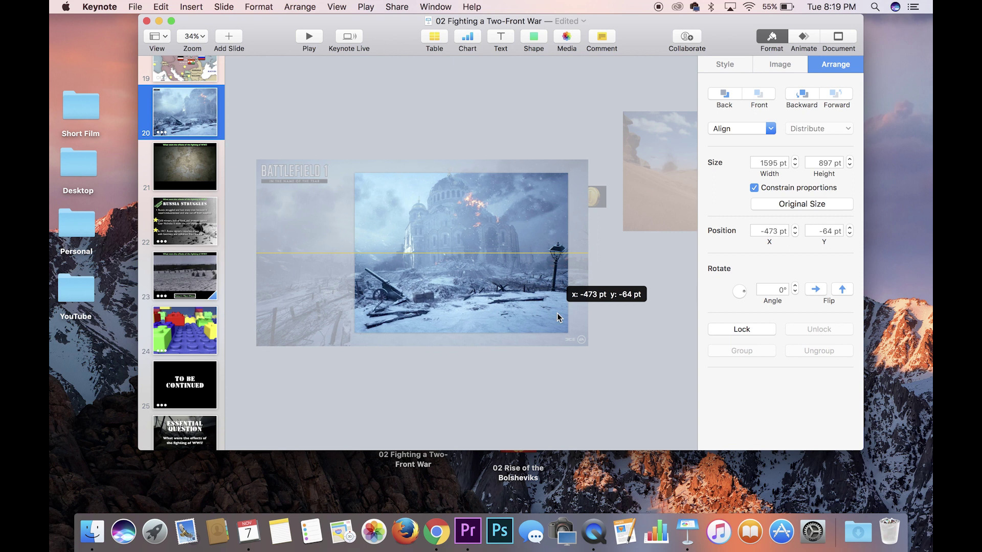
{"action": "left_click_drag", "start_coordinate": [558, 318], "coordinate": [561, 327]}
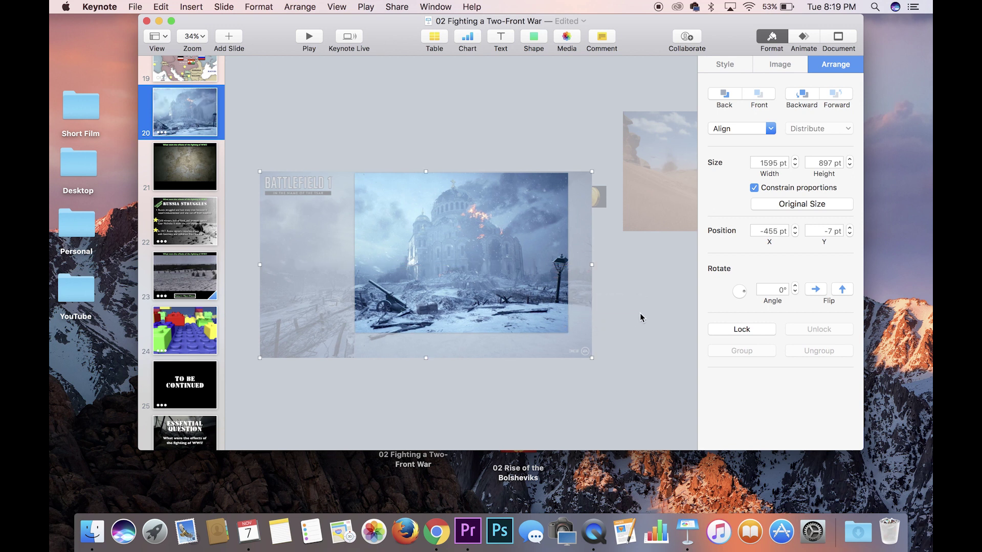
{"action": "left_click", "coordinate": [723, 95]}
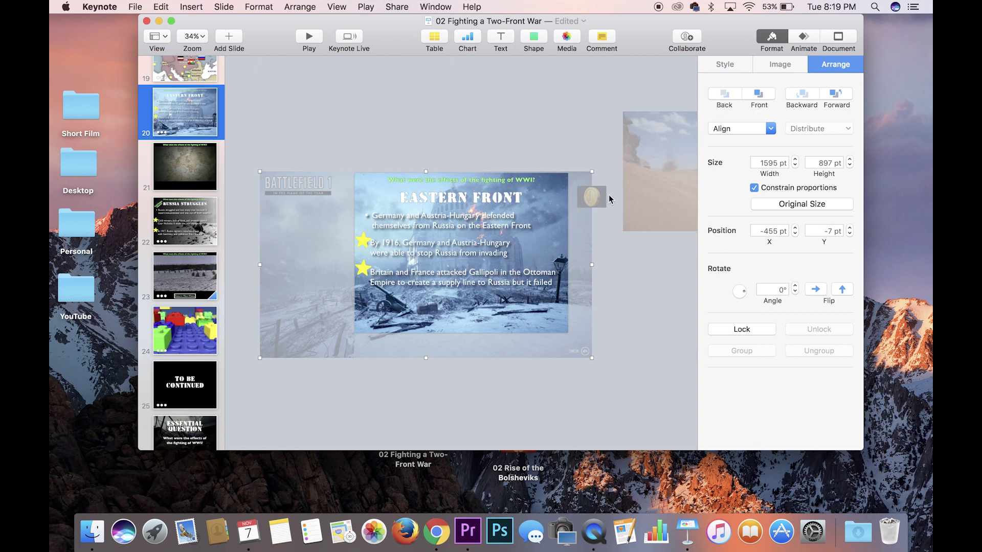
Bring the EASTERN FRONT title, bullets and other text box in front of the images.
{"action": "left_click_drag", "start_coordinate": [669, 183], "coordinate": [633, 223]}
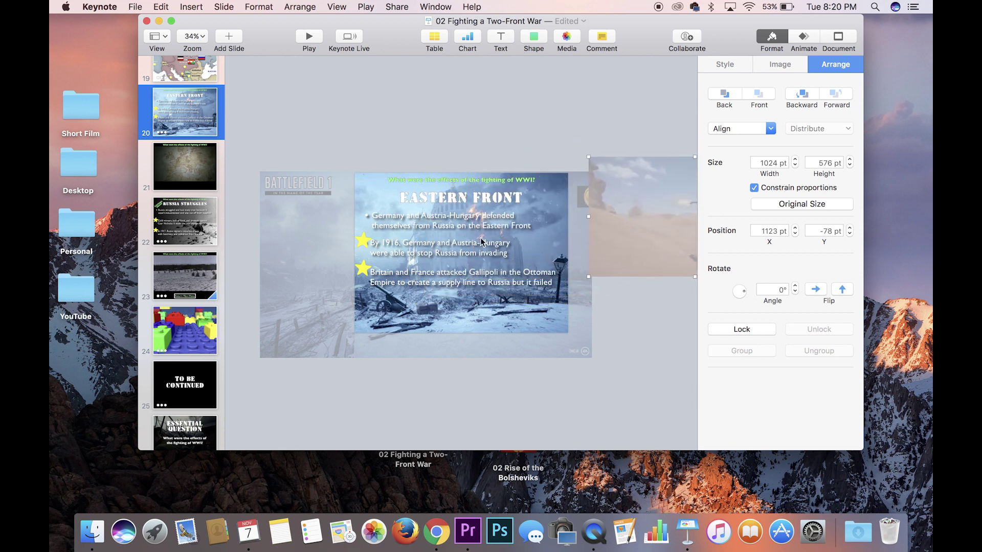
{"action": "left_click", "coordinate": [455, 182]}
{"action": "left_click", "coordinate": [450, 203], "text": "shift"}
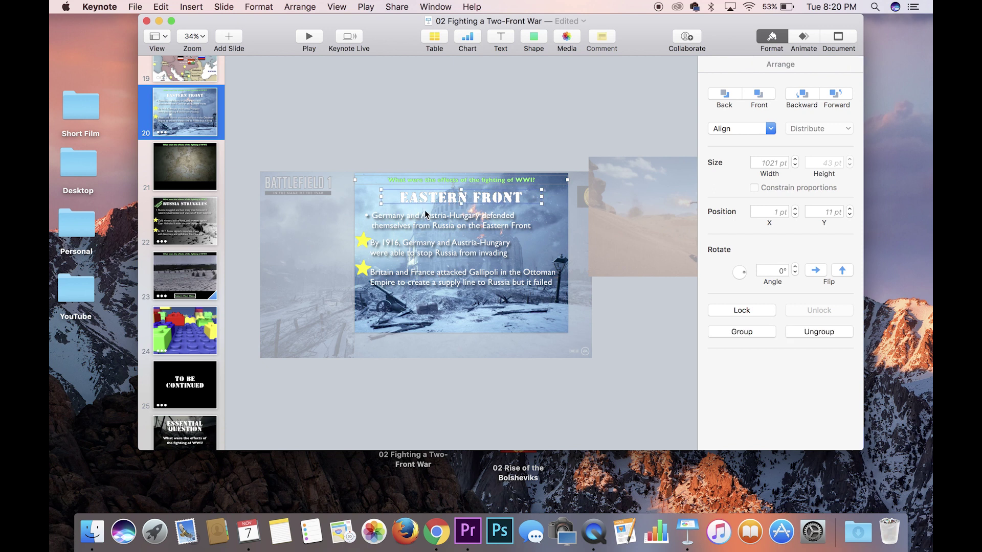
{"action": "left_click", "coordinate": [409, 224], "text": "shift"}
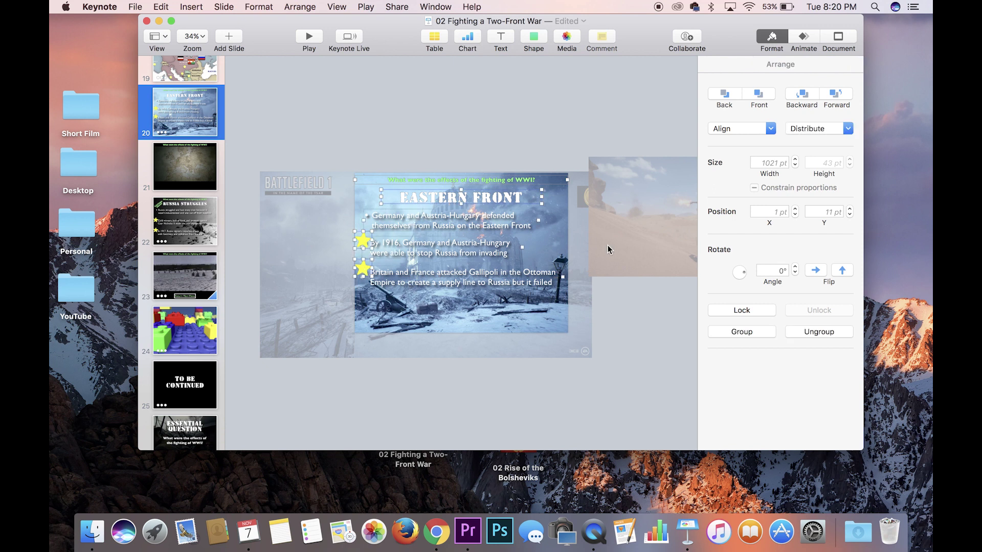
{"action": "left_click", "coordinate": [764, 96]}
Move the desert soldier image onto the slide and enlarge it to cover the slide.
{"action": "left_click_drag", "start_coordinate": [644, 182], "coordinate": [405, 200]}
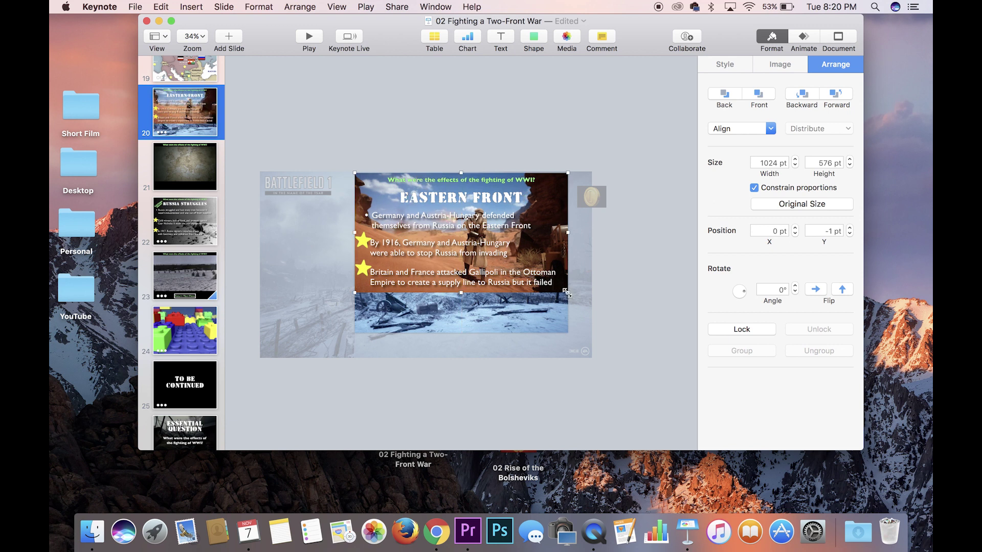
{"action": "left_click_drag", "start_coordinate": [567, 293], "coordinate": [684, 359]}
{"action": "left_click_drag", "start_coordinate": [635, 339], "coordinate": [637, 335]}
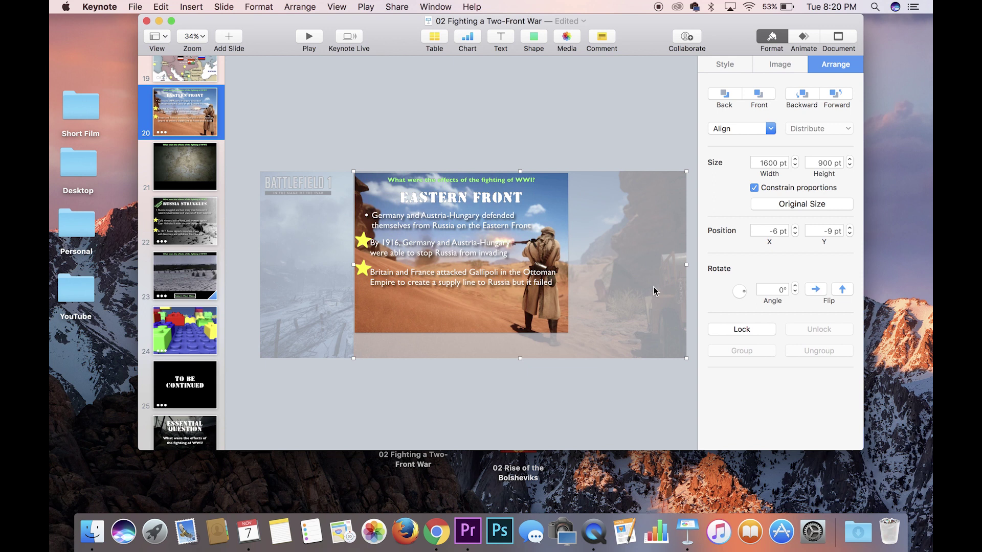
Give the image a Dissolve build-in lasting 5 seconds.
{"action": "left_click", "coordinate": [807, 43]}
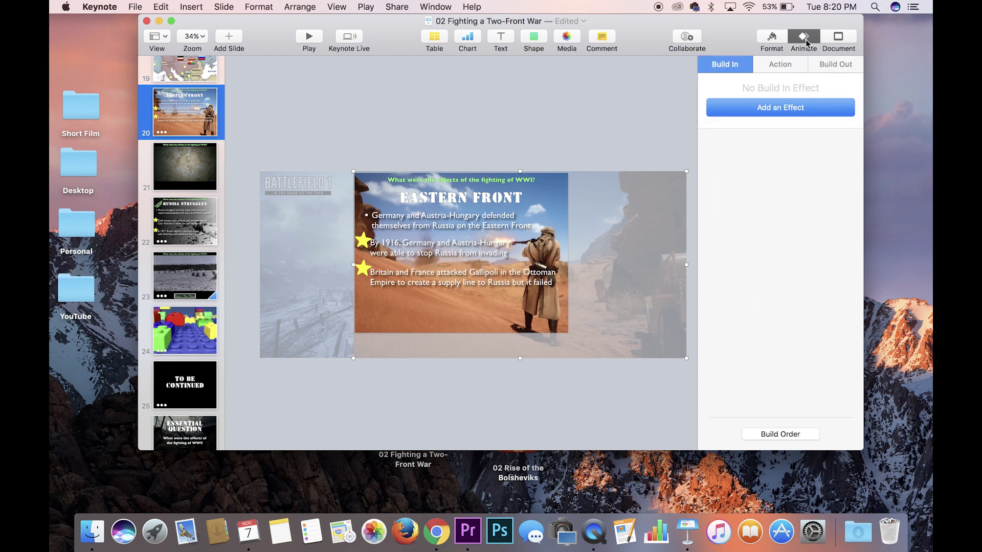
{"action": "left_click", "coordinate": [746, 111]}
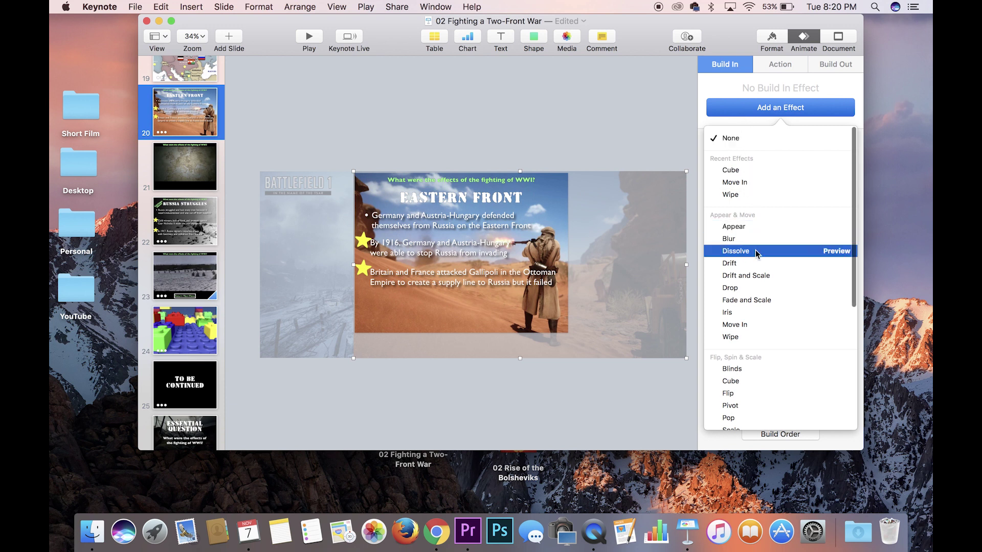
{"action": "left_click", "coordinate": [756, 254]}
{"action": "left_click", "coordinate": [825, 160]}
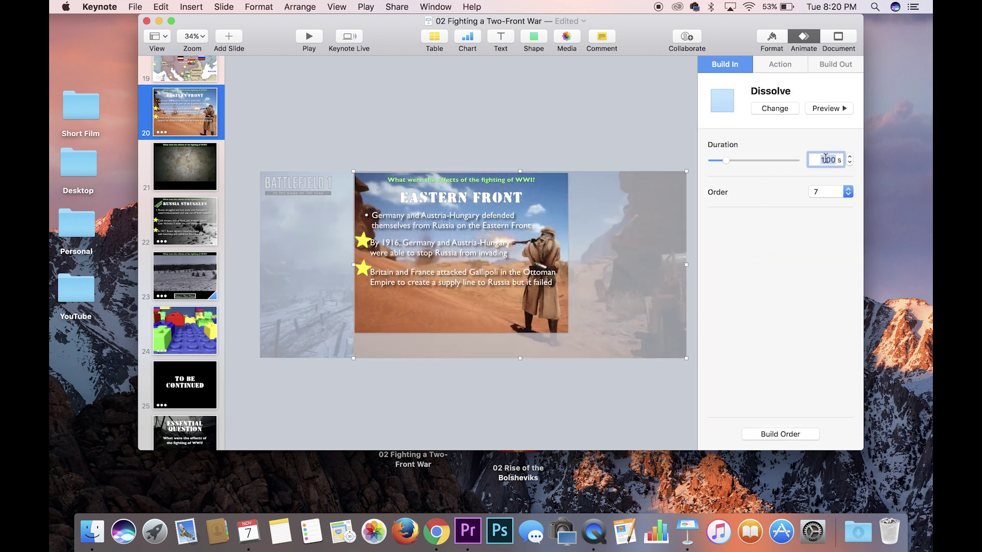
{"action": "type", "text": "5"}
{"action": "key", "text": "Return"}
{"action": "left_click", "coordinate": [823, 109]}
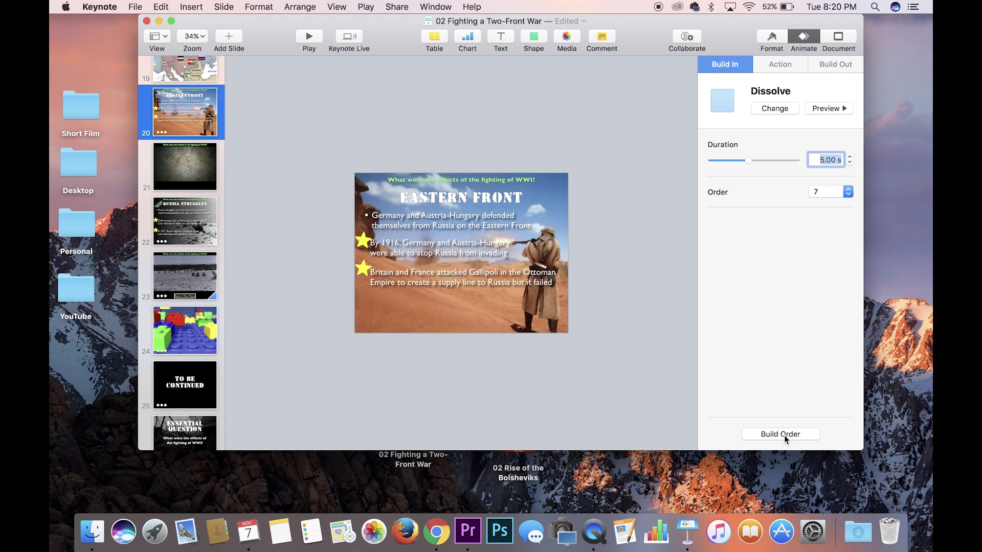
Move the image's dissolve to third place in the build order.
{"action": "left_click", "coordinate": [784, 435]}
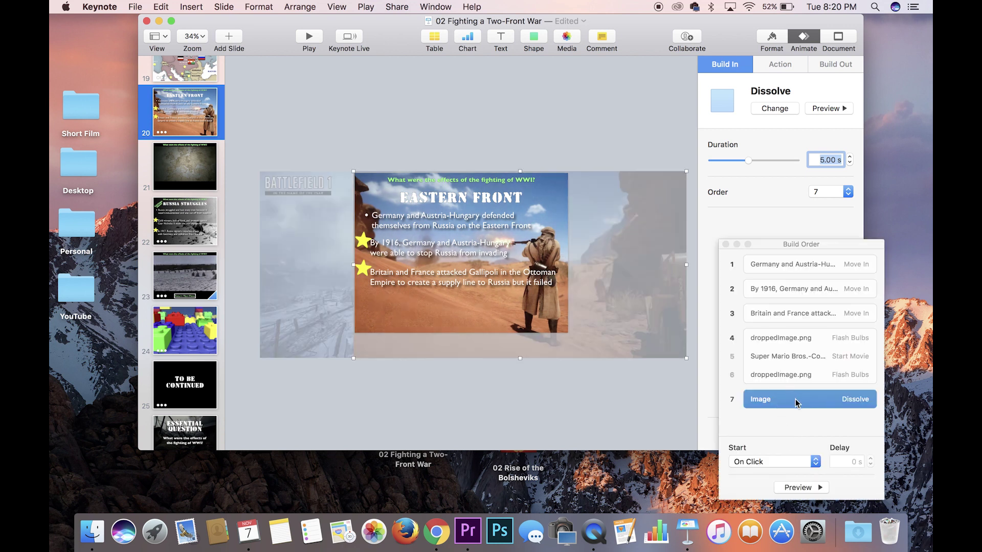
{"action": "left_click_drag", "start_coordinate": [796, 399], "coordinate": [787, 305]}
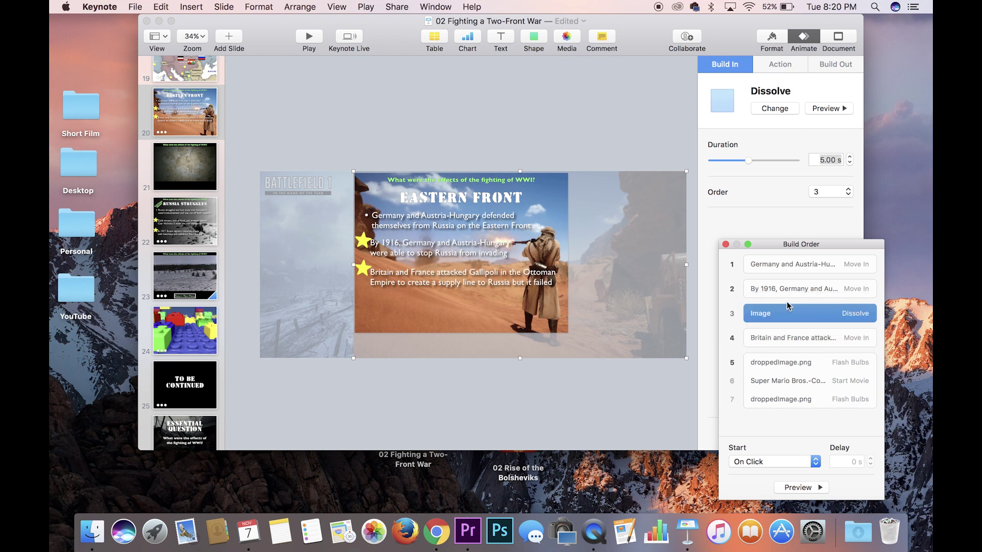
{"action": "left_click", "coordinate": [725, 245]}
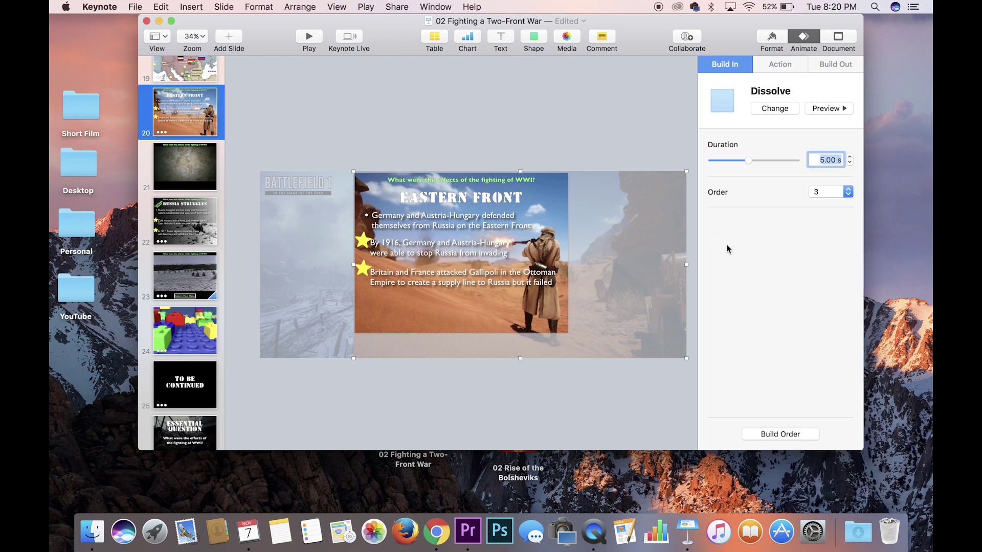
{"action": "left_click", "coordinate": [444, 101]}
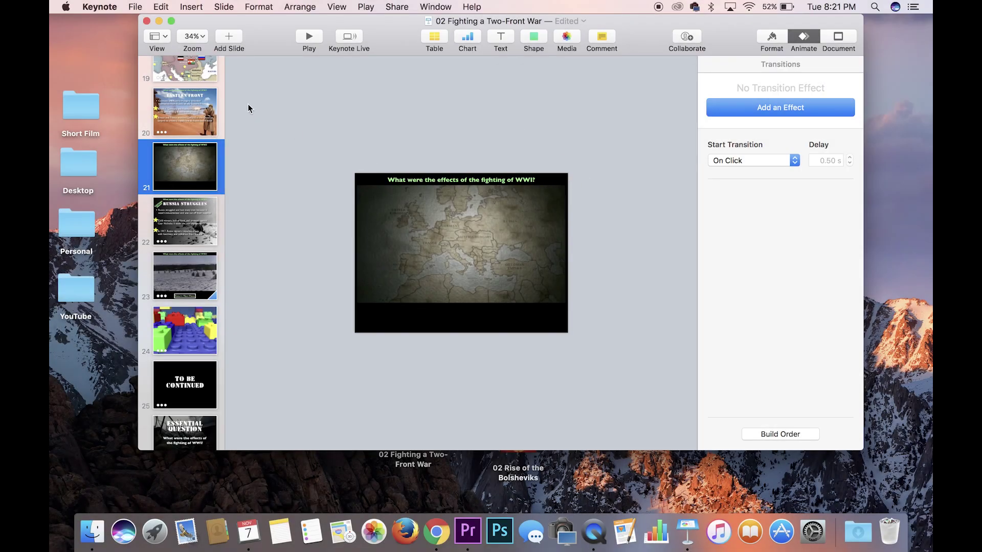
Return to slide 20, the Eastern Front slide.
{"action": "left_click", "coordinate": [208, 117]}
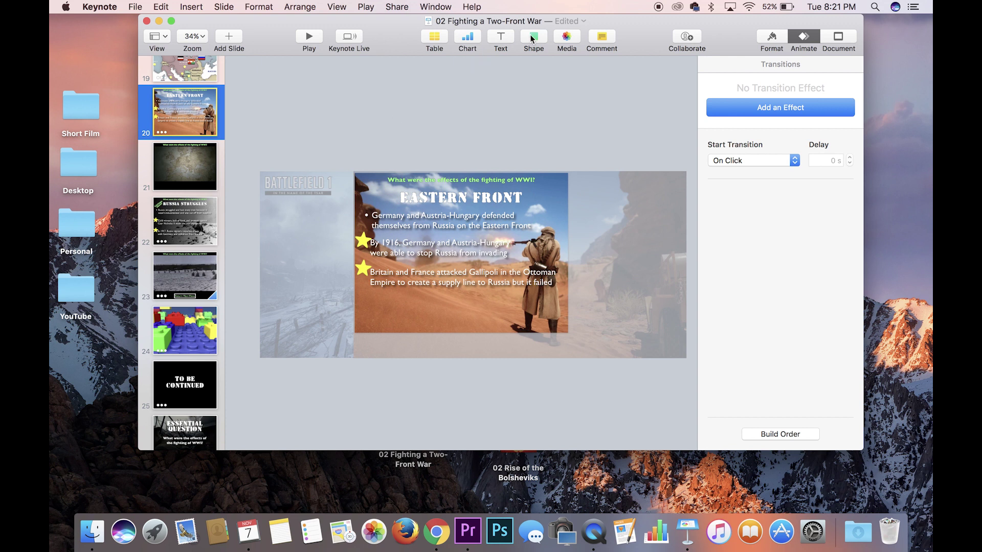
Insert a square and stretch it to 1019×860 pt over the top-left of slide 20.
{"action": "left_click", "coordinate": [532, 38]}
{"action": "left_click", "coordinate": [530, 134]}
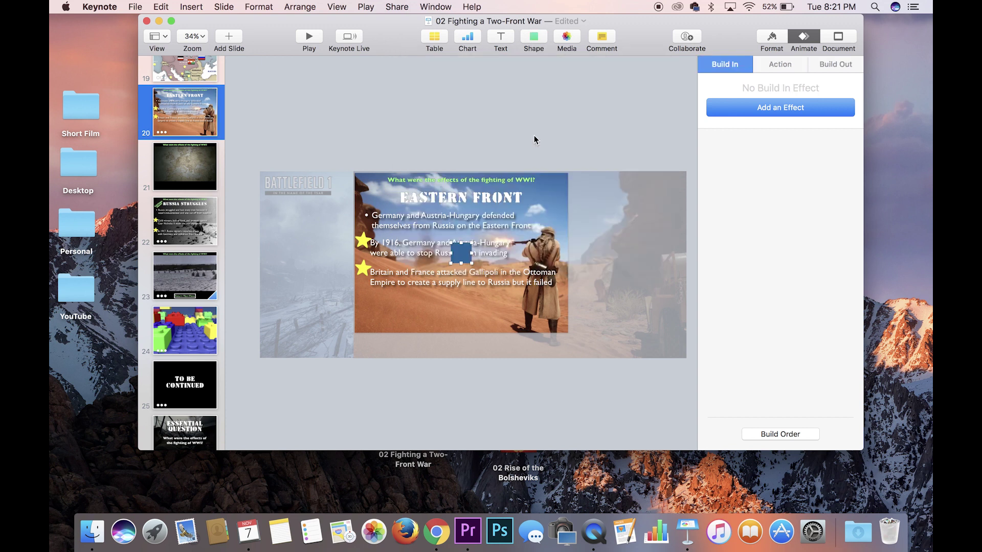
{"action": "left_click_drag", "start_coordinate": [462, 256], "coordinate": [556, 345]}
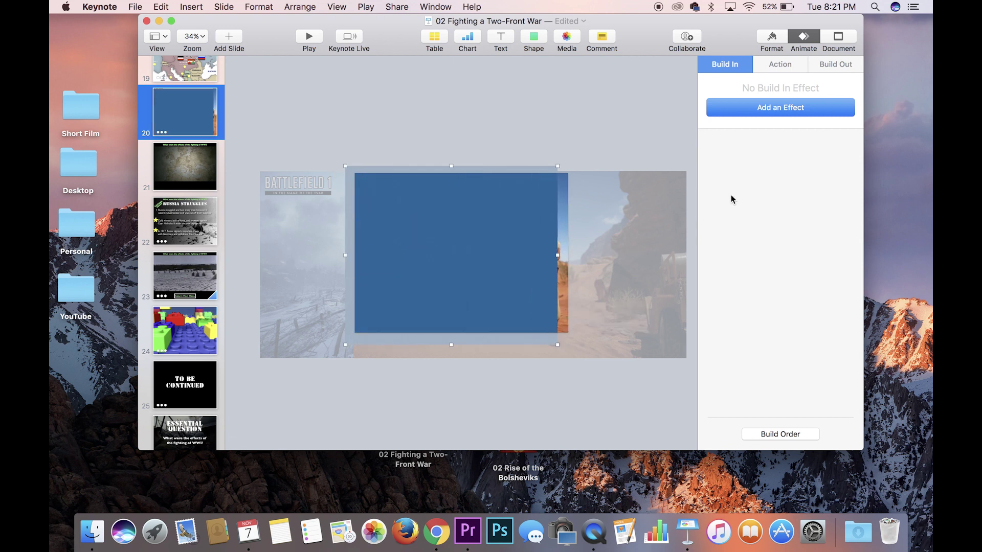
{"action": "left_click", "coordinate": [775, 41]}
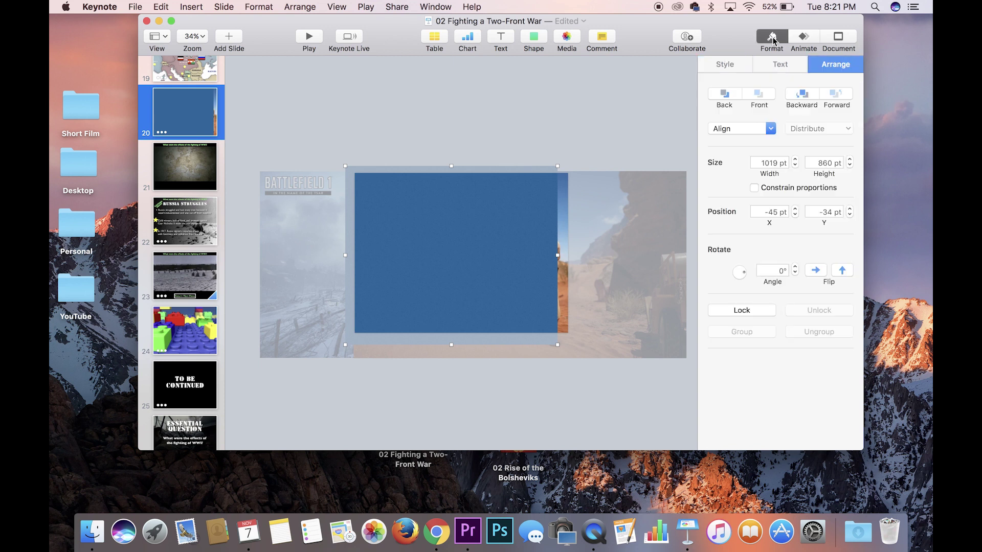
Give the rectangle an Advanced Gradient Fill and shift it right.
{"action": "left_click", "coordinate": [738, 66]}
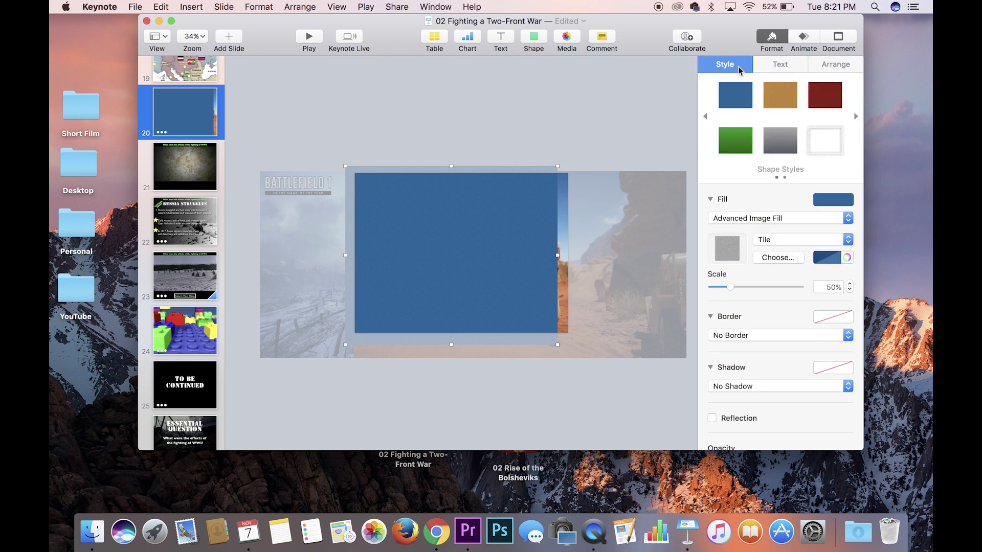
{"action": "left_click", "coordinate": [765, 220]}
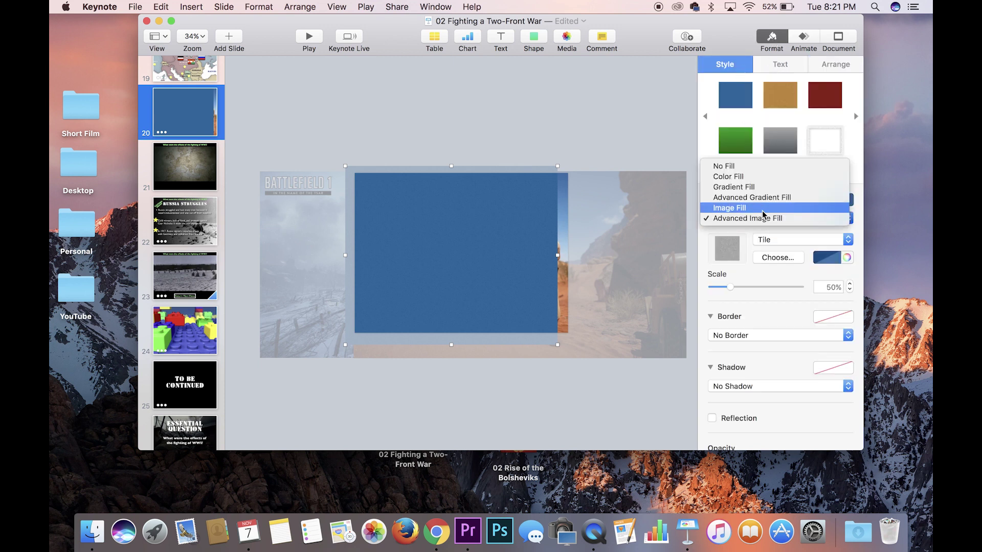
{"action": "left_click", "coordinate": [763, 204]}
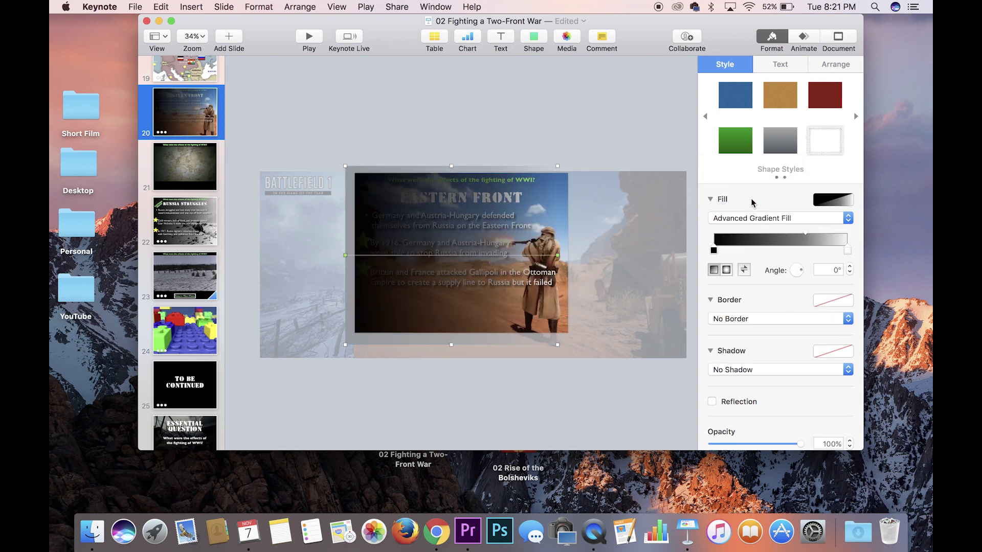
{"action": "left_click", "coordinate": [338, 138]}
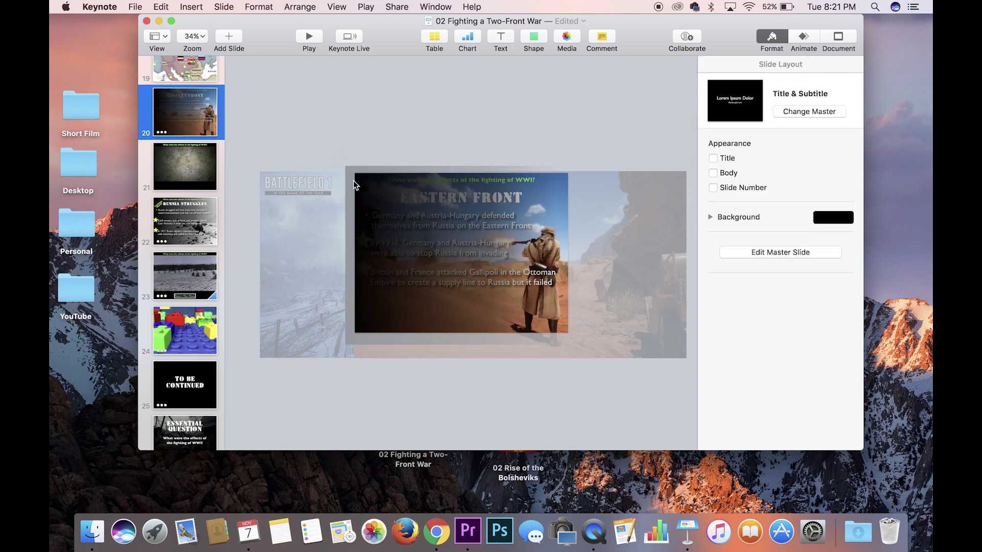
{"action": "left_click_drag", "start_coordinate": [357, 185], "coordinate": [448, 185]}
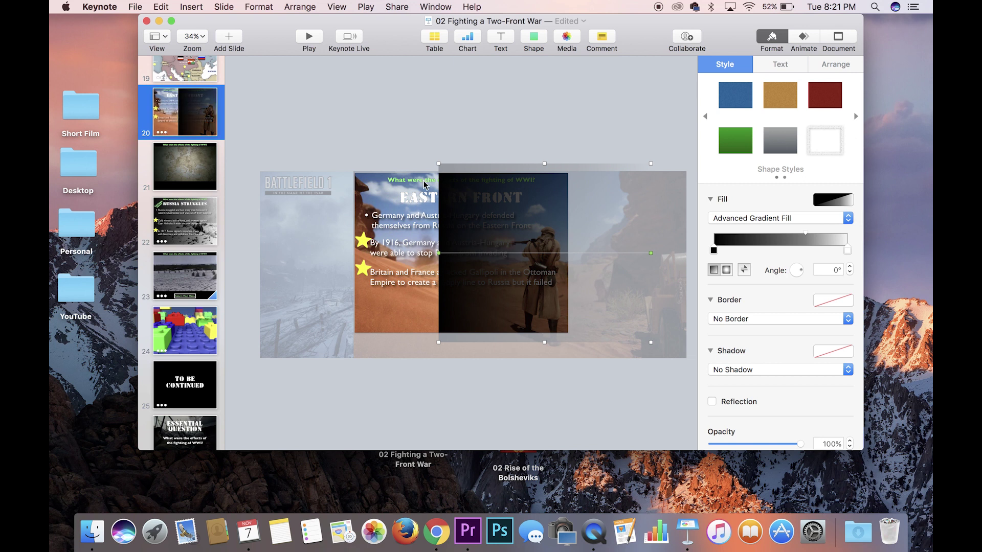
Bring the title, bullets and star in front of the overlay, then reposition the overlay.
{"action": "left_click", "coordinate": [424, 186]}
{"action": "left_click", "coordinate": [424, 196], "text": "shift"}
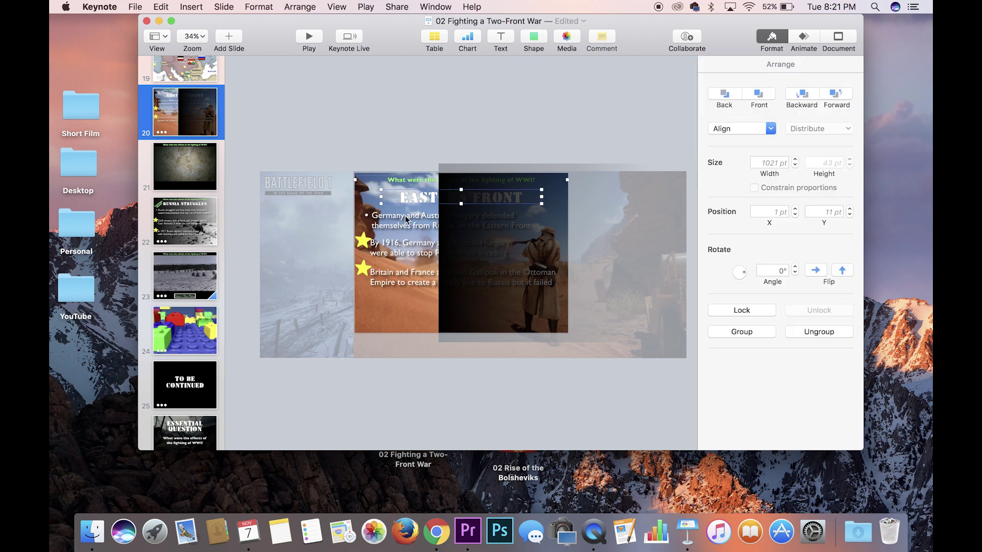
{"action": "left_click", "coordinate": [357, 271], "text": "shift"}
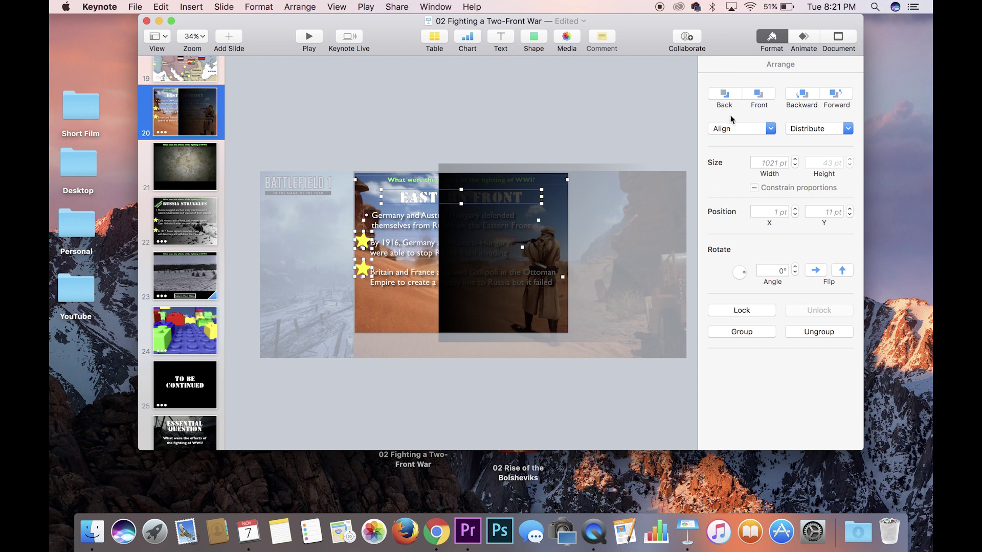
{"action": "left_click", "coordinate": [760, 97]}
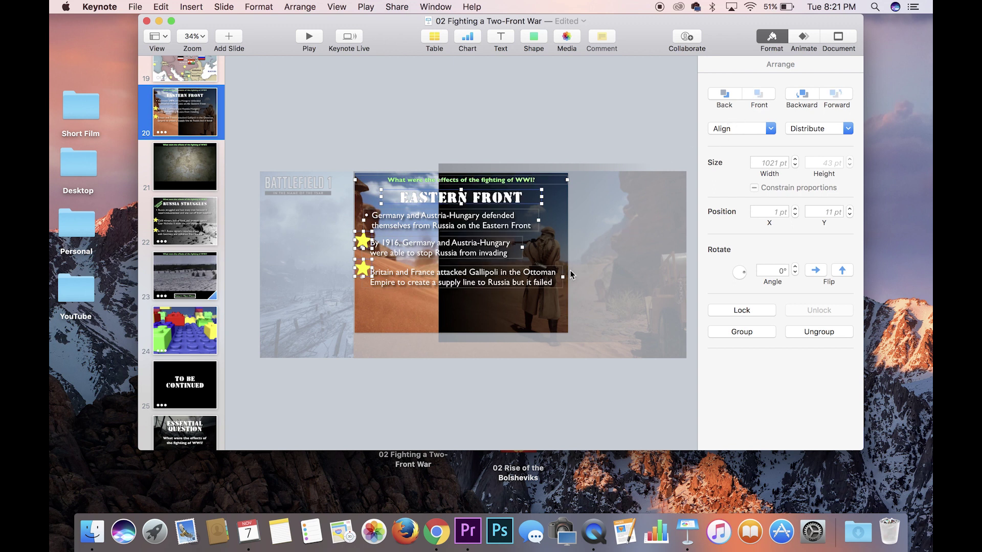
{"action": "left_click_drag", "start_coordinate": [503, 316], "coordinate": [409, 317]}
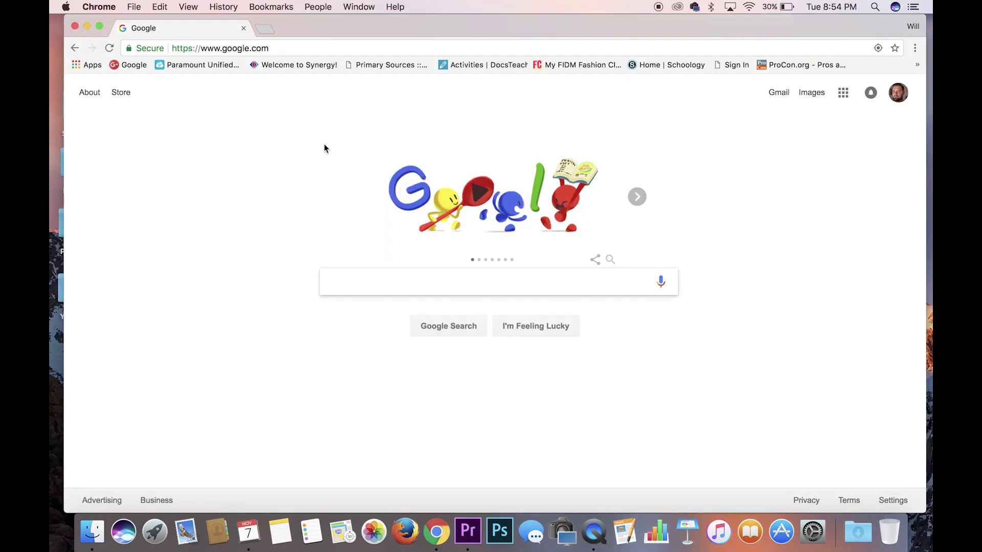
Go to dafont.com and download the Drift Type font from the Western list.
{"action": "left_click", "coordinate": [267, 50]}
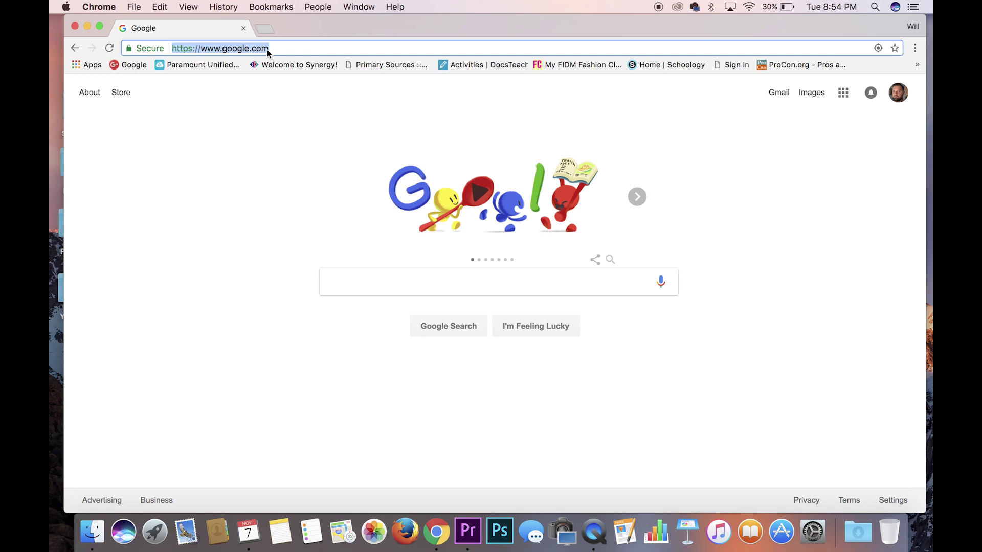
{"action": "type", "text": "dafont"}
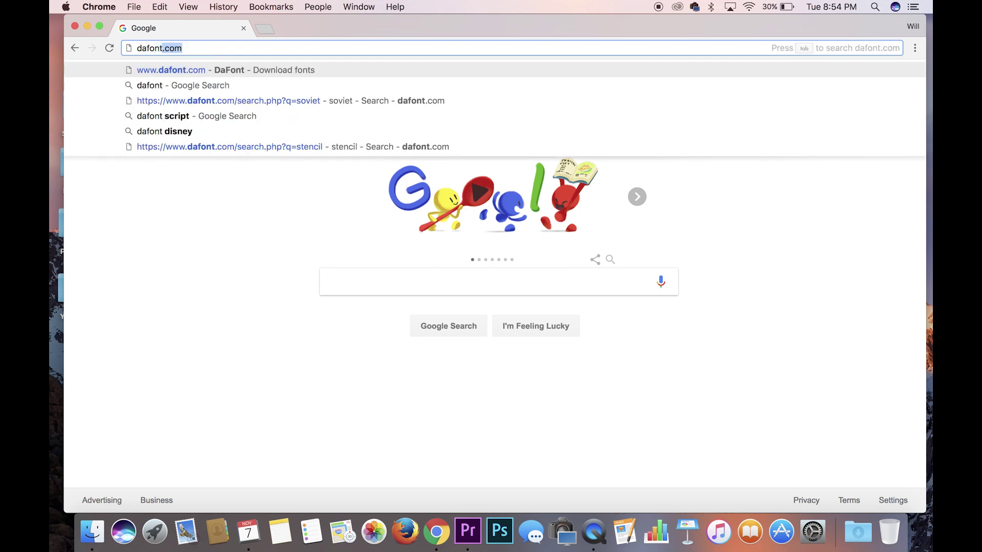
{"action": "key", "text": "Return"}
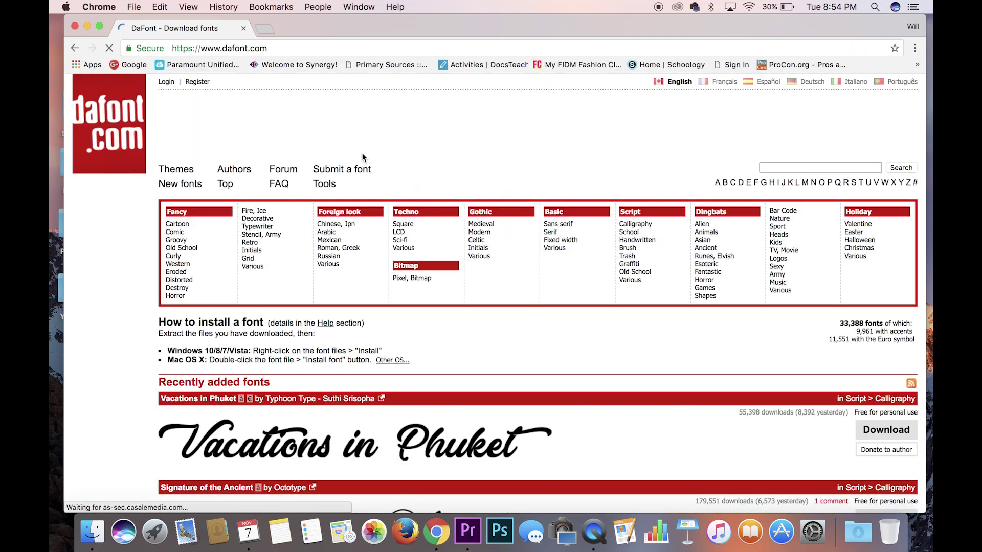
{"action": "scroll", "coordinate": [483, 293], "scroll_direction": "down", "scroll_amount": 5}
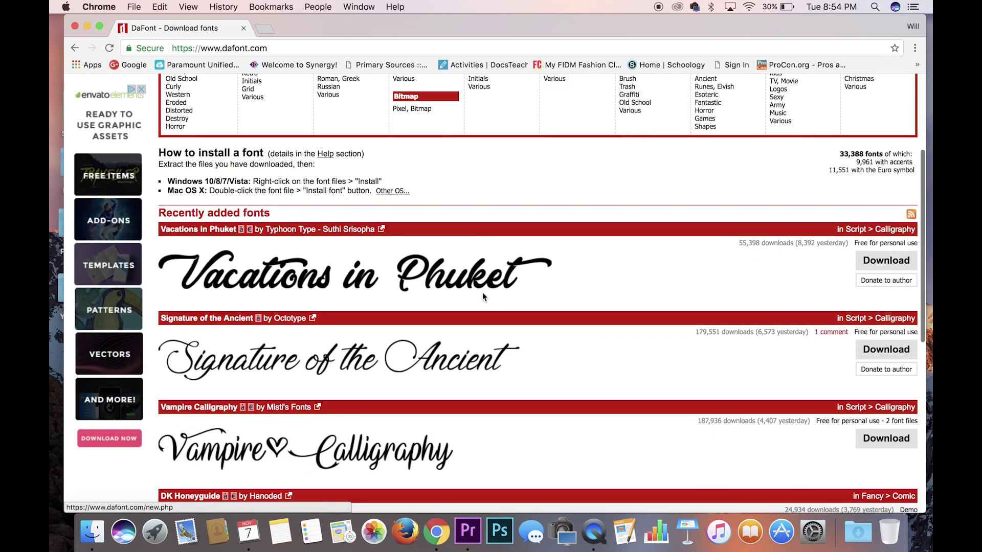
{"action": "scroll", "coordinate": [483, 293], "scroll_direction": "up", "scroll_amount": 3}
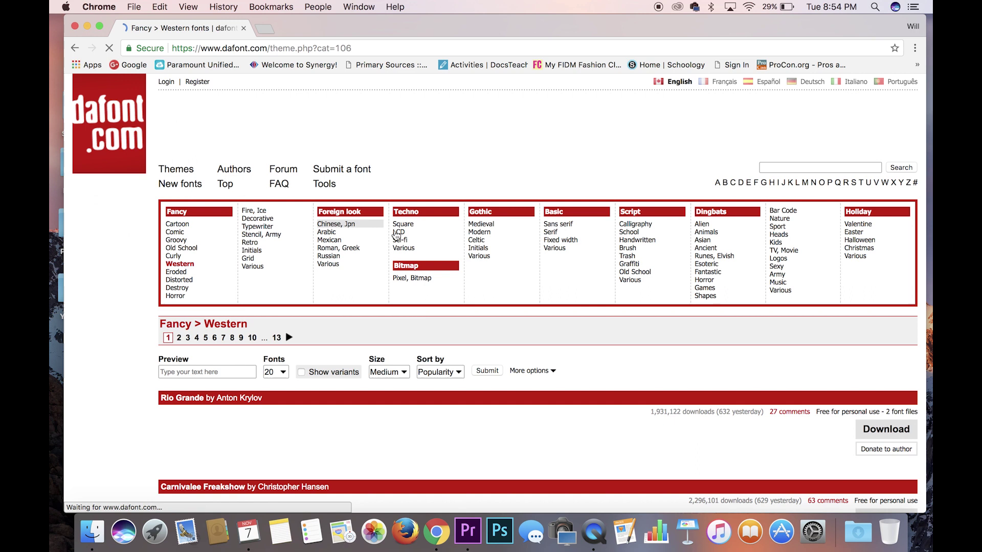
{"action": "scroll", "coordinate": [523, 321], "scroll_direction": "down", "scroll_amount": 3}
{"action": "scroll", "coordinate": [523, 321], "scroll_direction": "down", "scroll_amount": 3}
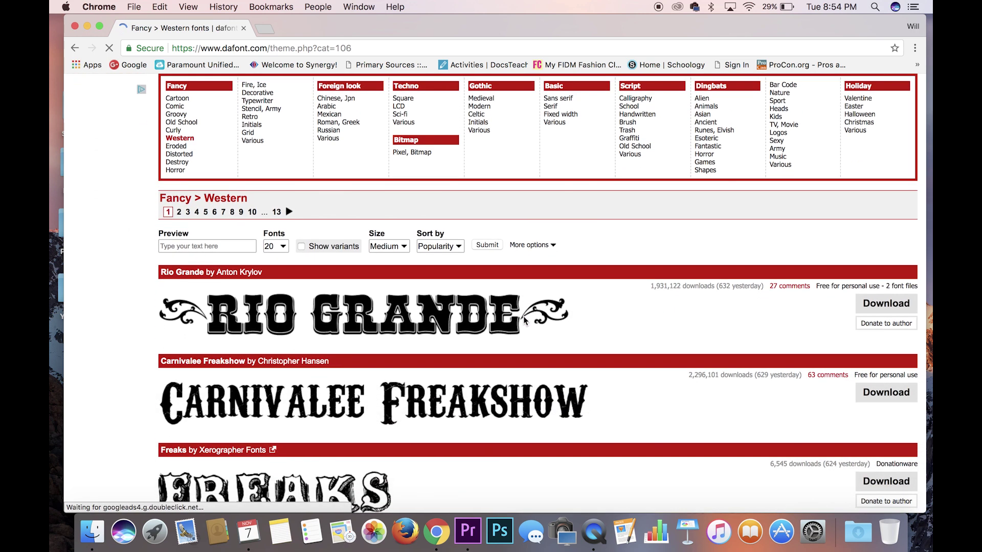
{"action": "scroll", "coordinate": [629, 369], "scroll_direction": "down", "scroll_amount": 5}
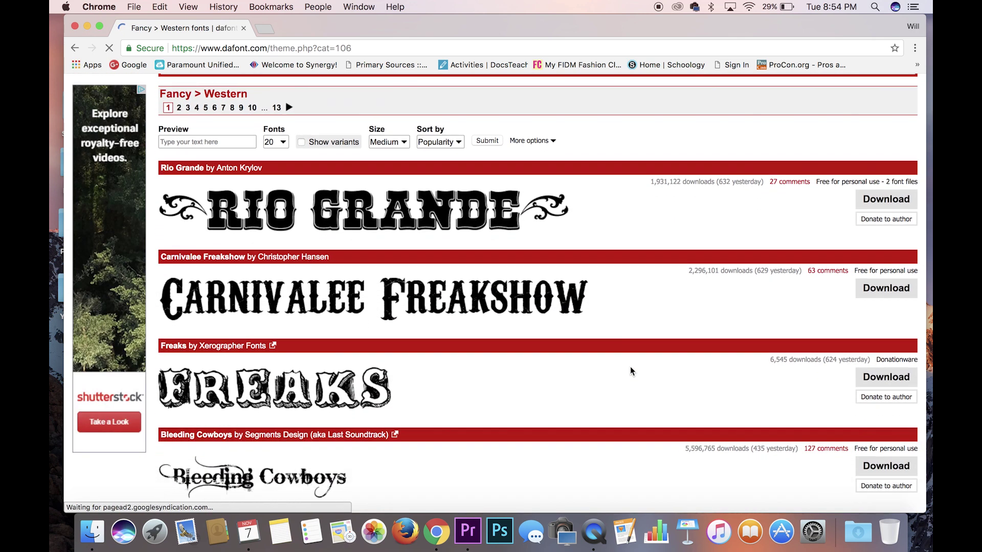
{"action": "scroll", "coordinate": [630, 367], "scroll_direction": "down", "scroll_amount": 6}
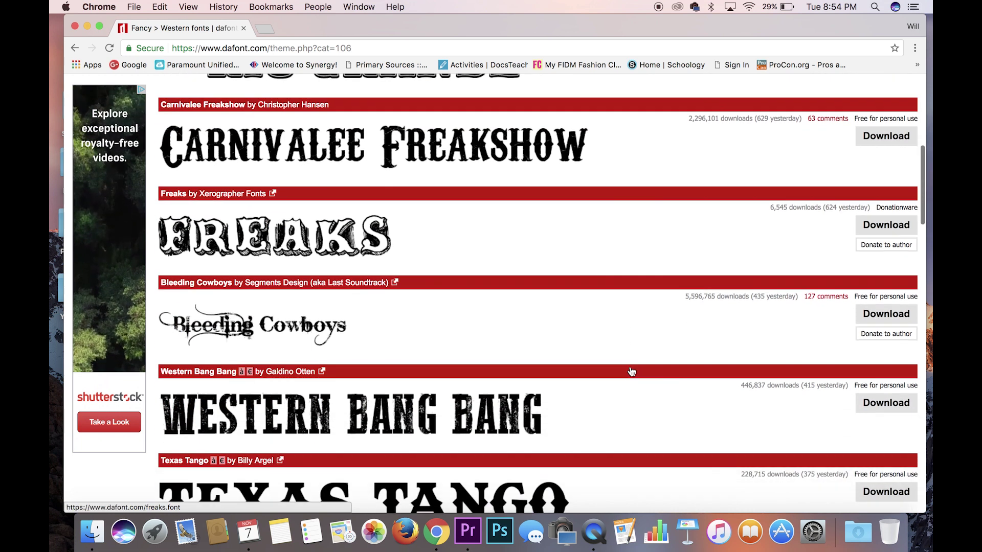
{"action": "scroll", "coordinate": [632, 371], "scroll_direction": "down", "scroll_amount": 7}
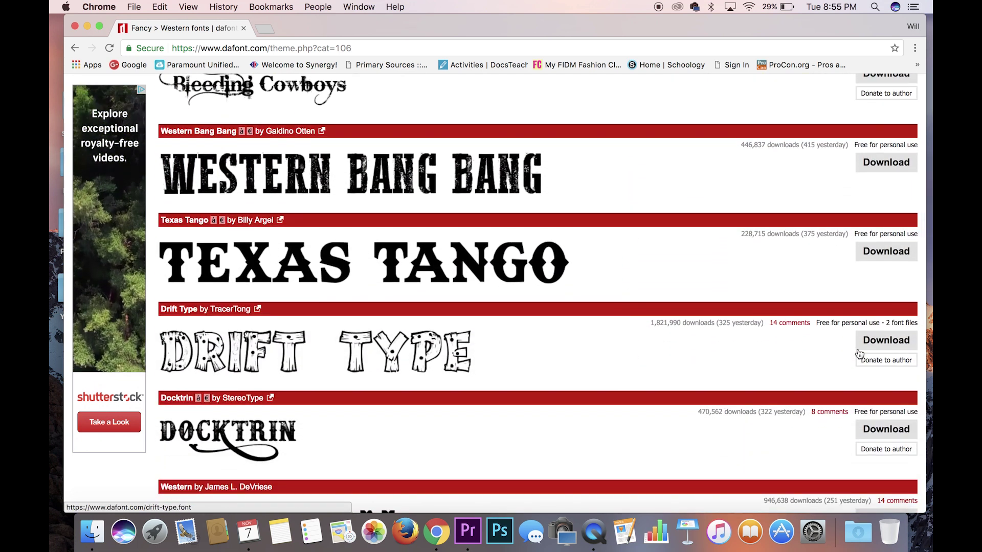
{"action": "left_click", "coordinate": [876, 340]}
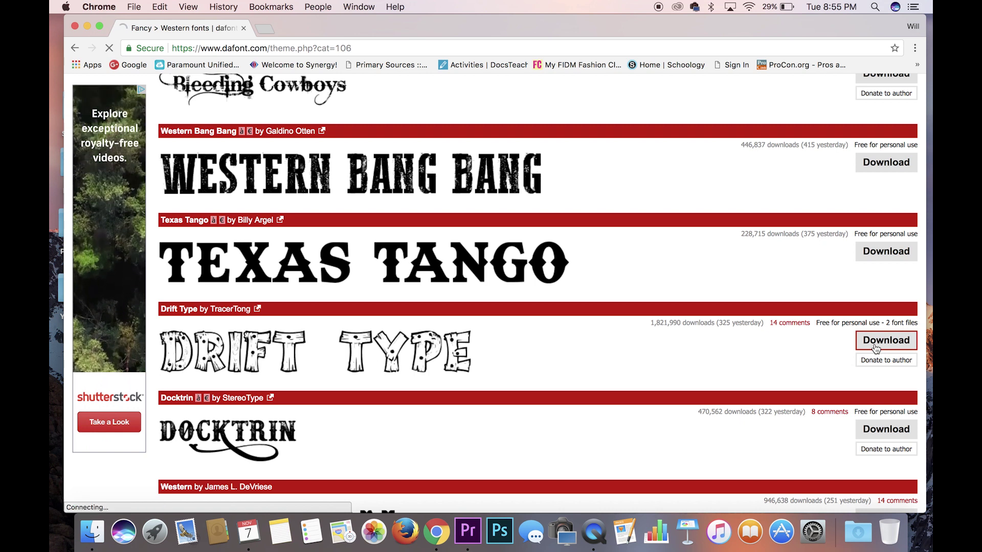
Put drift_type.zip from Downloads on the desktop and unzip it.
{"action": "key", "text": "ctrl+Right"}
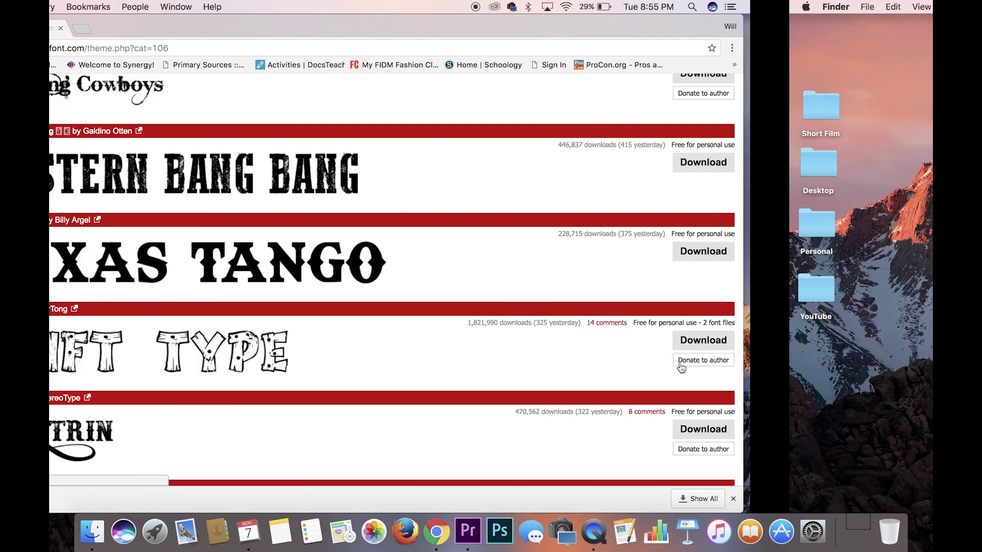
{"action": "left_click", "coordinate": [858, 532]}
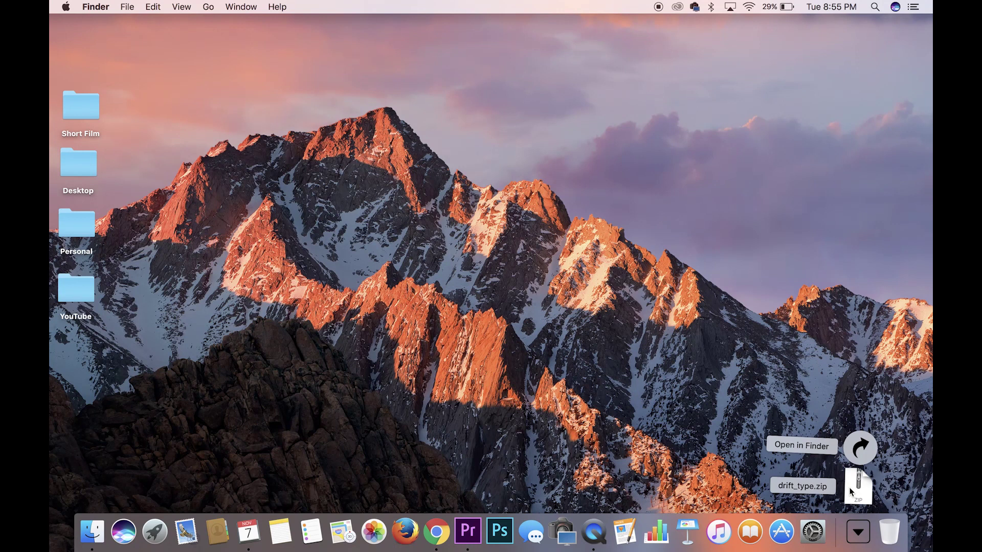
{"action": "left_click_drag", "start_coordinate": [835, 489], "coordinate": [530, 366]}
{"action": "double_click", "coordinate": [537, 371]}
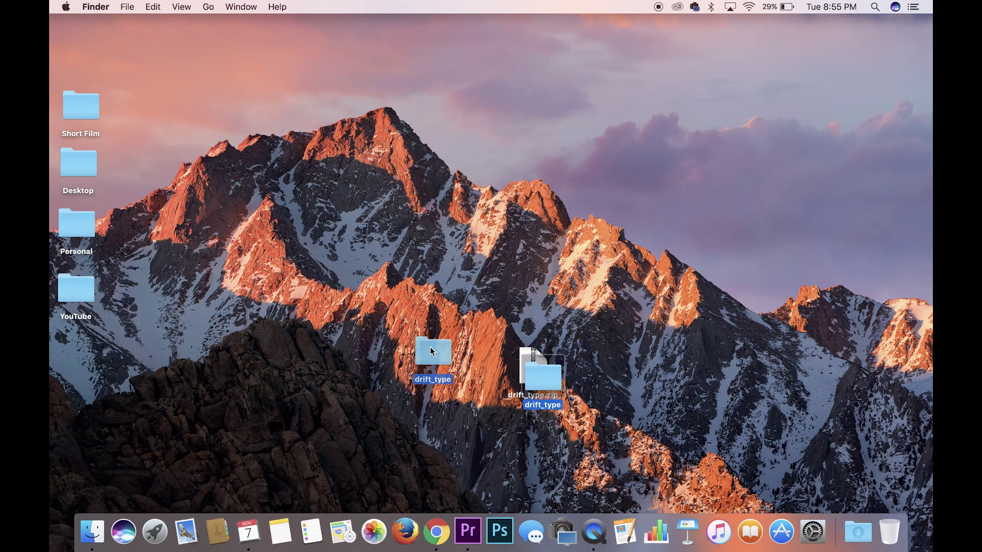
Pull Drifttype.ttf out of the drift_type folder onto the desktop and preview it.
{"action": "left_click_drag", "start_coordinate": [542, 378], "coordinate": [419, 345]}
{"action": "double_click", "coordinate": [420, 342]}
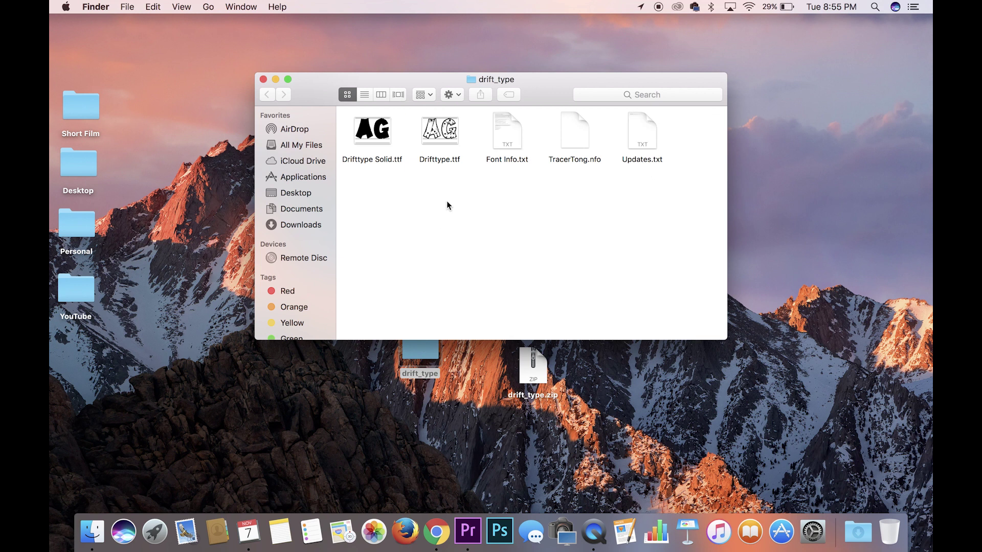
{"action": "left_click_drag", "start_coordinate": [440, 132], "coordinate": [305, 402]}
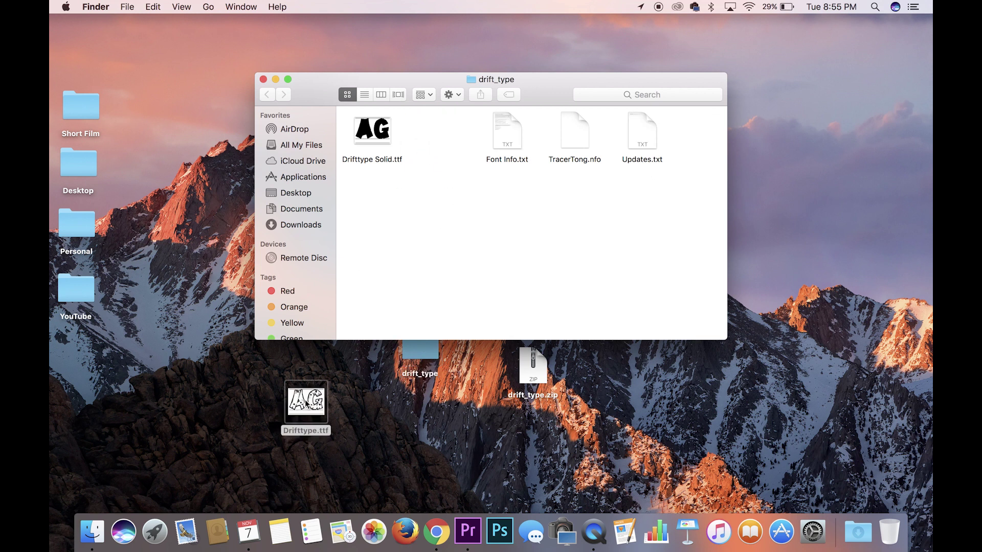
{"action": "left_click", "coordinate": [262, 79]}
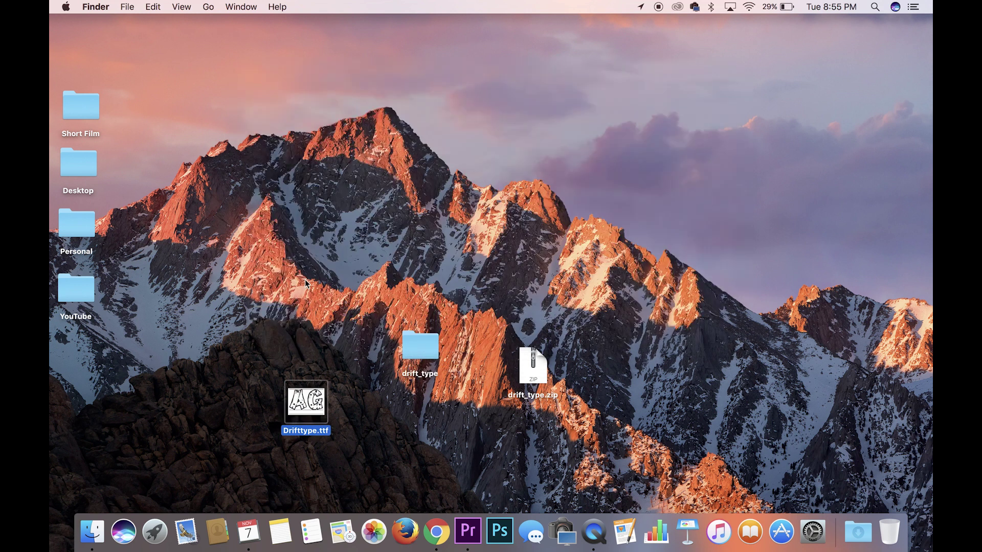
{"action": "double_click", "coordinate": [306, 404]}
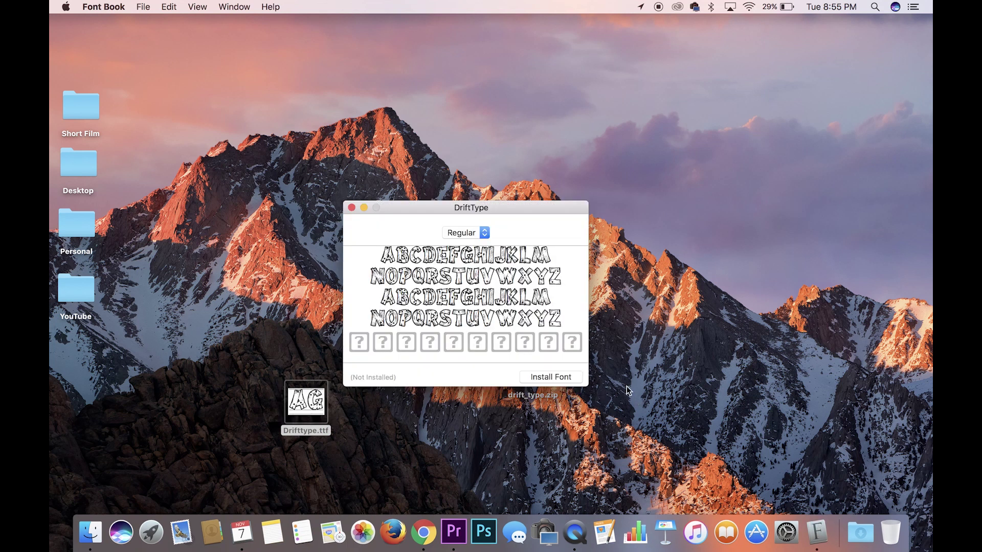
Install the DriftType font, quit Font Book, and select drift_type.zip for removal.
{"action": "left_click", "coordinate": [550, 378]}
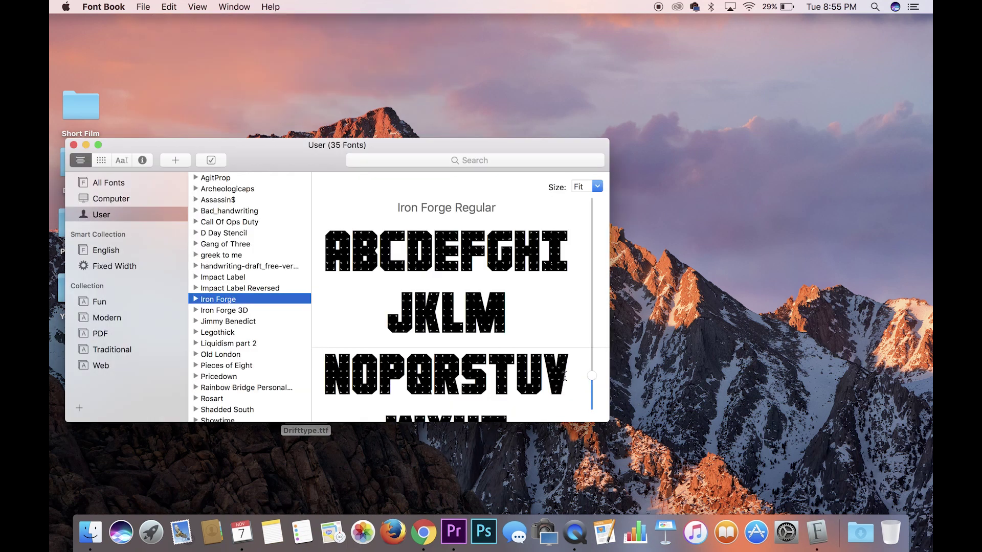
{"action": "left_click", "coordinate": [74, 145]}
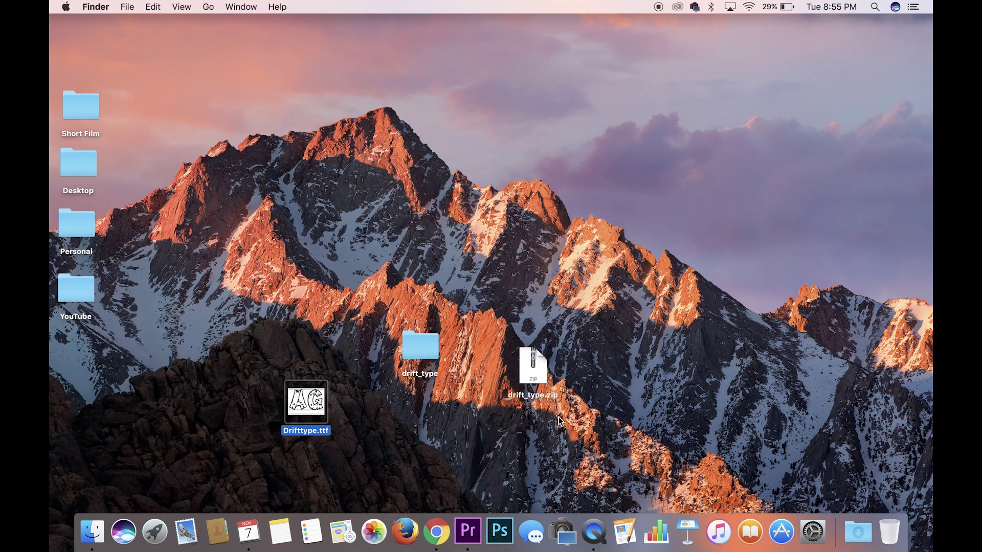
{"action": "left_click_drag", "start_coordinate": [581, 417], "coordinate": [903, 550]}
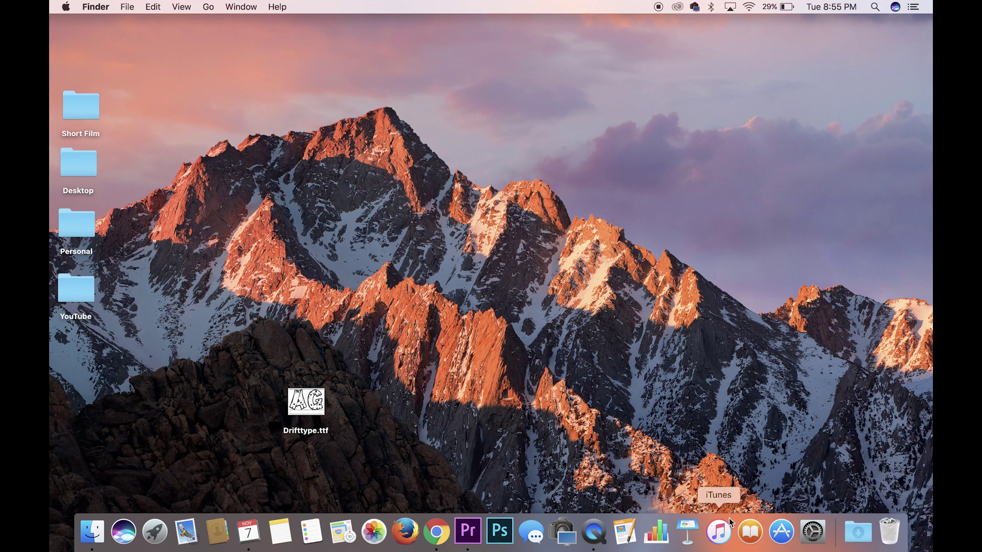
Create a Black-theme presentation, delete its title and subtitle placeholders, and add a 'Drift Type' text box.
{"action": "left_click", "coordinate": [688, 532]}
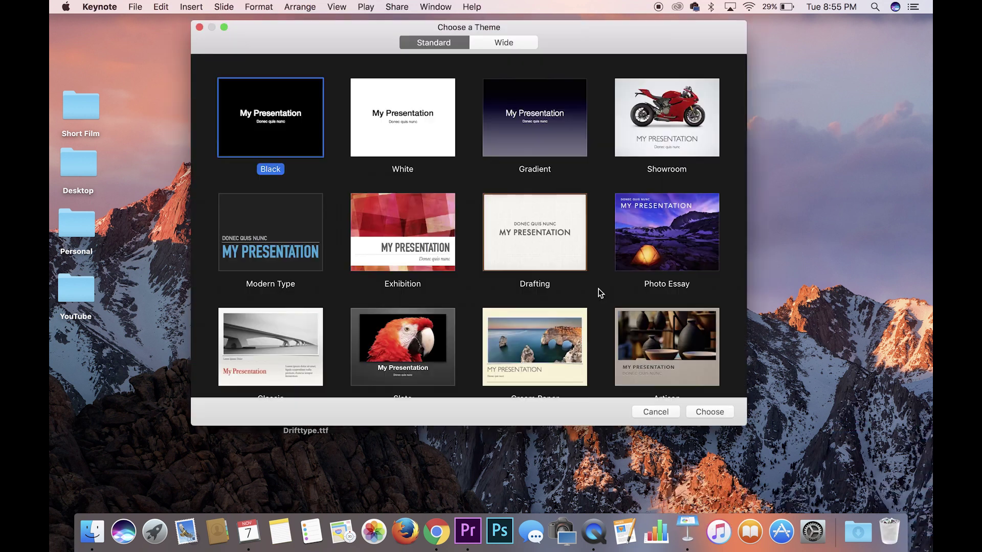
{"action": "double_click", "coordinate": [244, 121]}
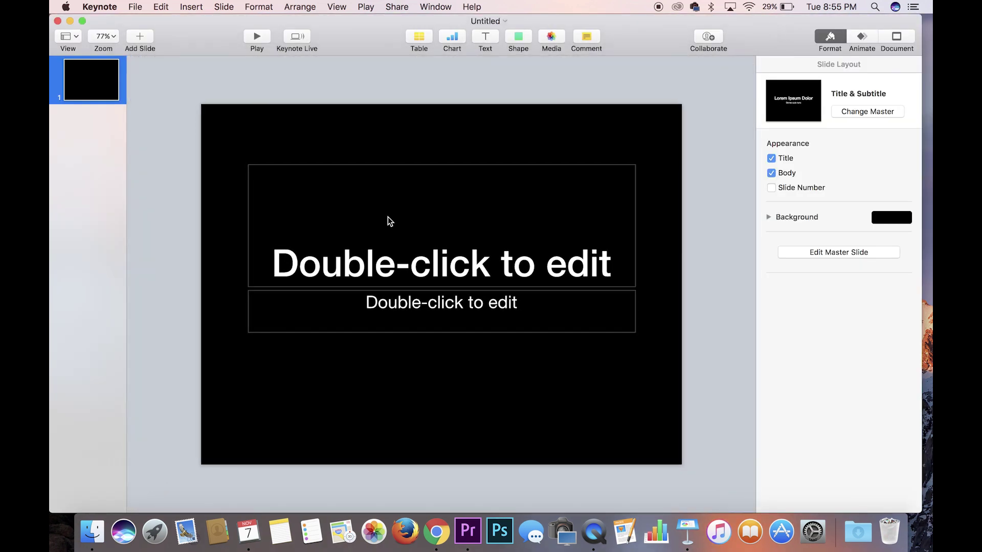
{"action": "left_click_drag", "start_coordinate": [532, 351], "coordinate": [452, 271]}
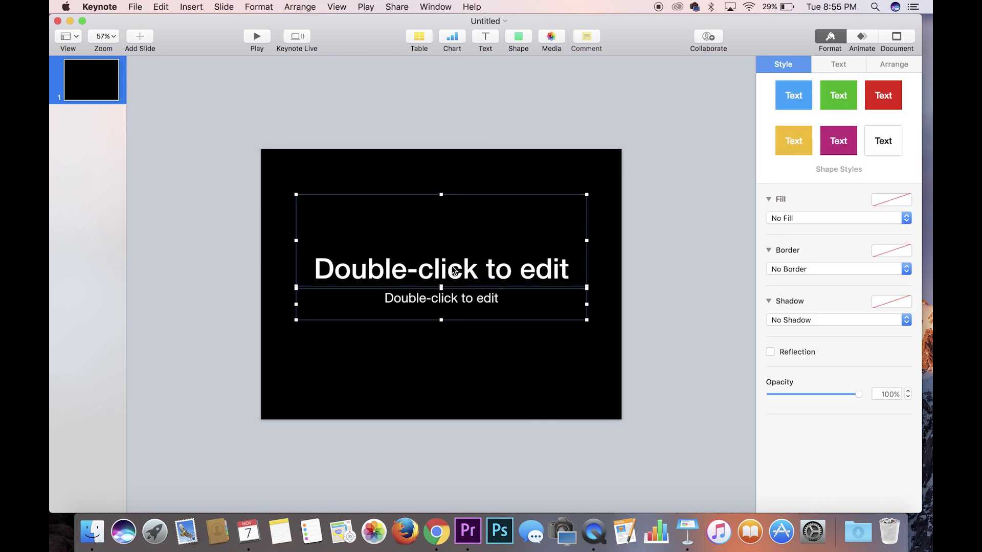
{"action": "key", "text": "Delete"}
{"action": "left_click", "coordinate": [485, 37]}
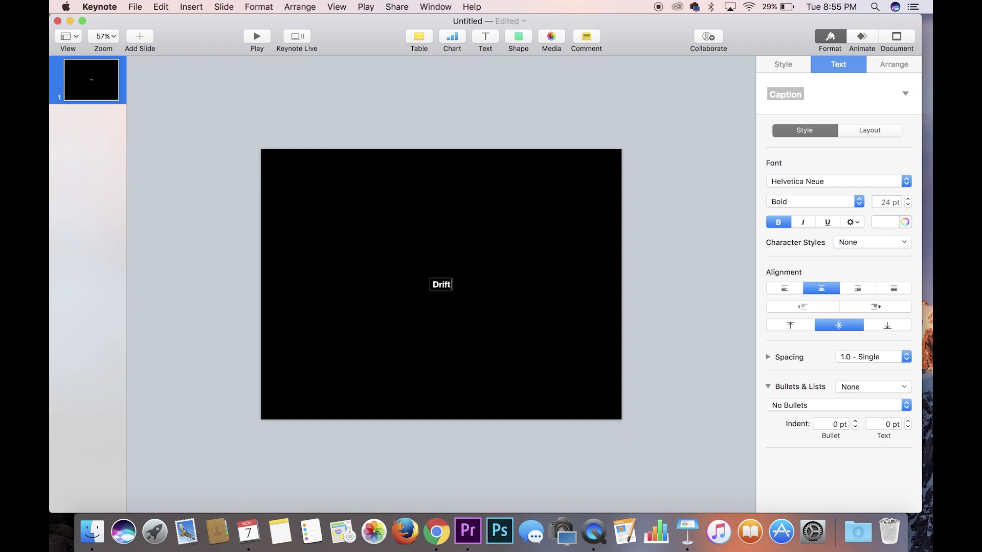
{"action": "left_click", "coordinate": [462, 314]}
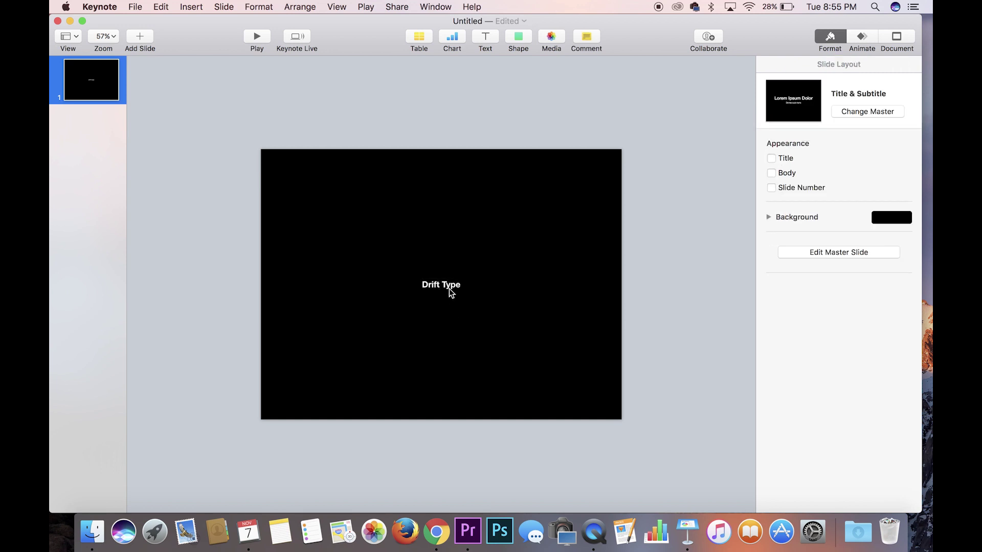
Format the 'Drift Type' text at 100 pt in the DriftType font.
{"action": "left_click", "coordinate": [450, 289]}
{"action": "left_click", "coordinate": [847, 68]}
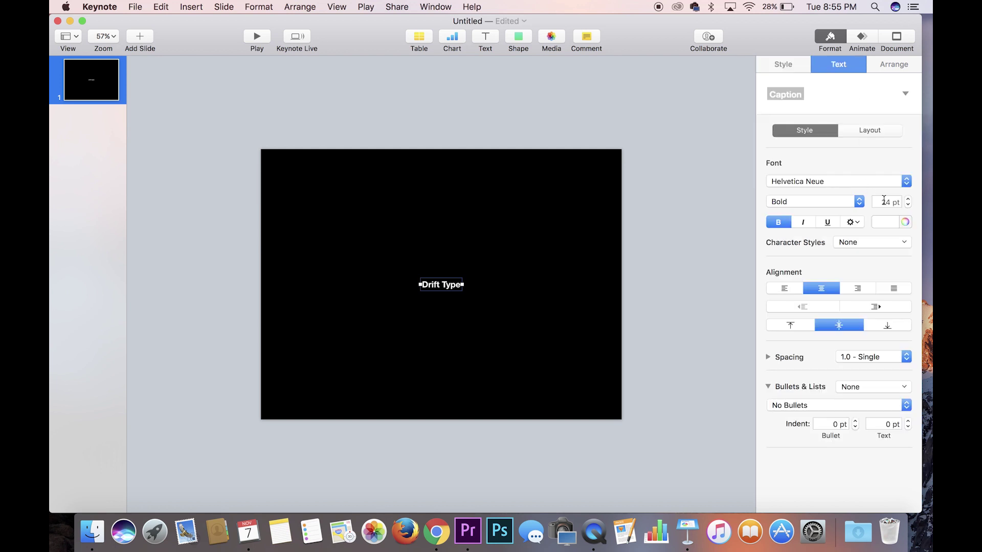
{"action": "key", "text": "Return"}
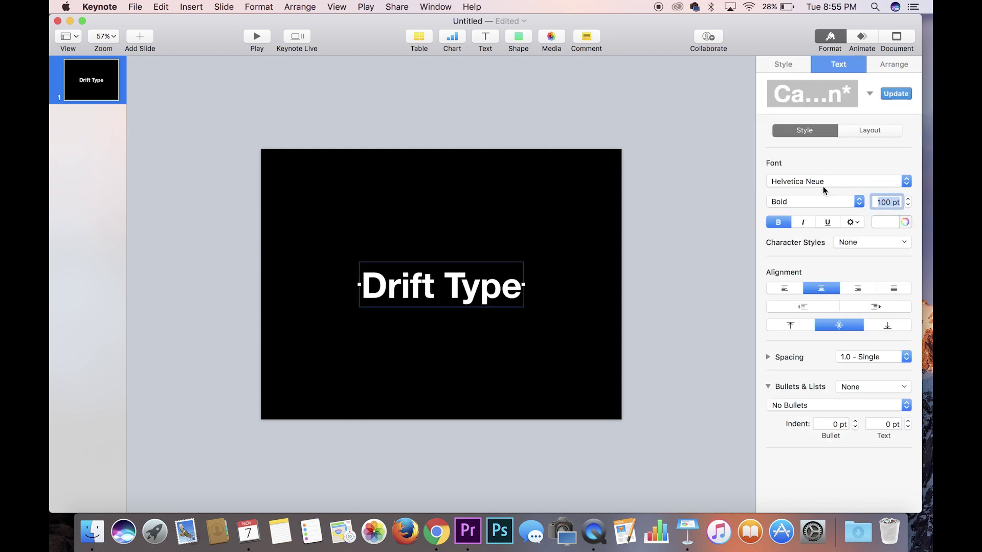
{"action": "left_click", "coordinate": [808, 182]}
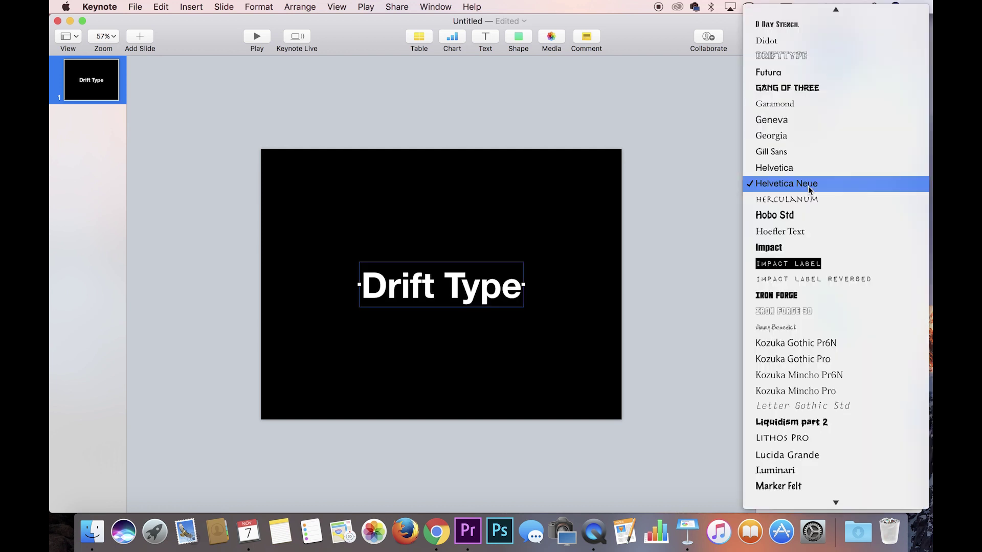
{"action": "left_click", "coordinate": [783, 56]}
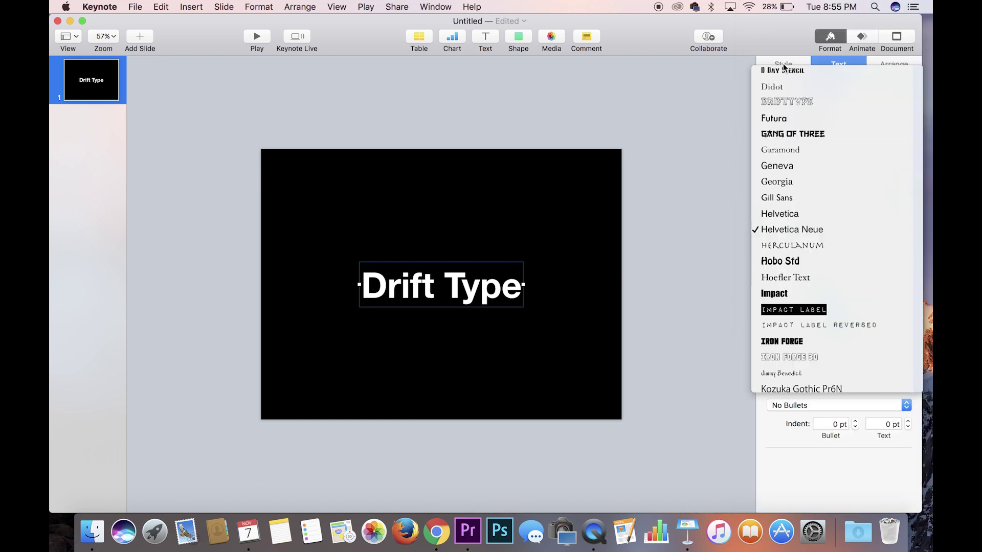
{"action": "left_click", "coordinate": [608, 257]}
{"action": "left_click", "coordinate": [522, 287]}
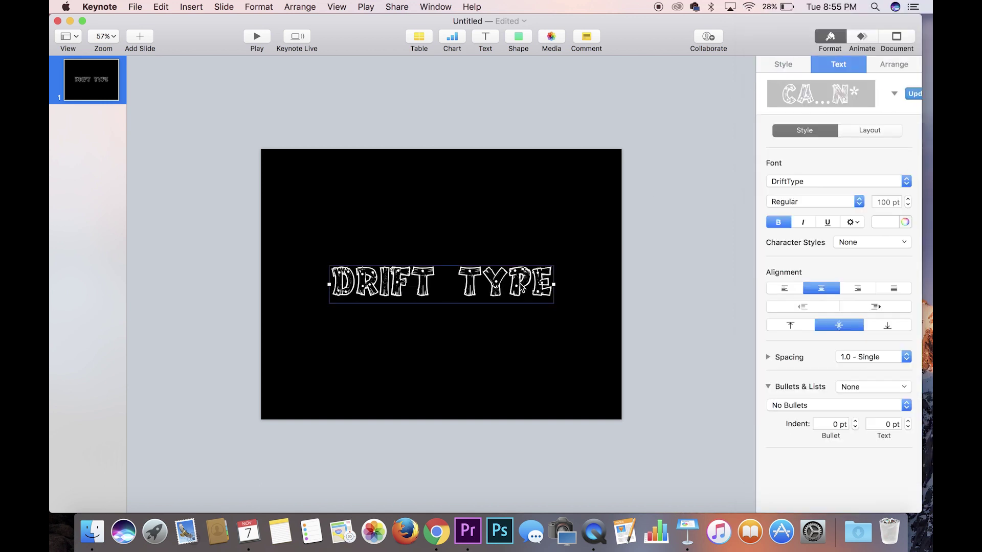